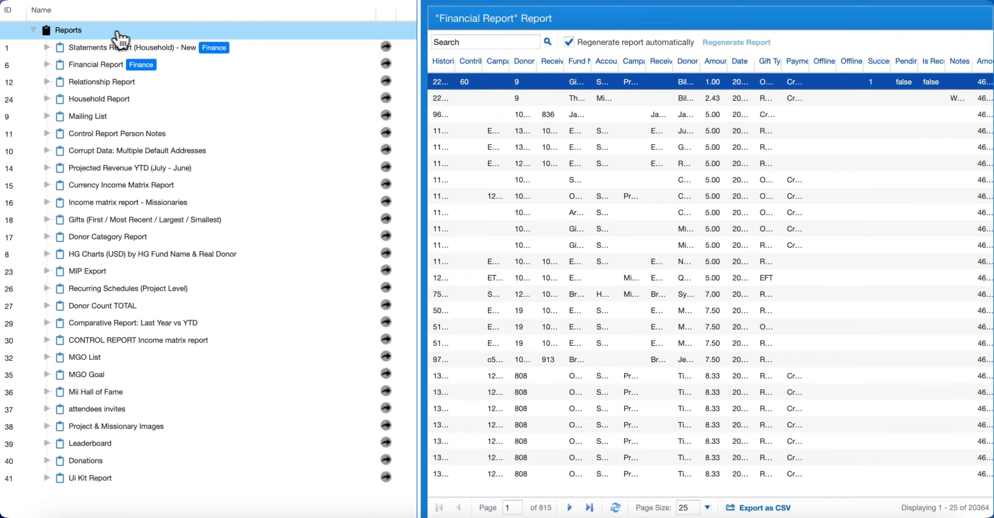
- Create a new report named "My Person Report" in the Reports tree and save it
right_click(128, 33)
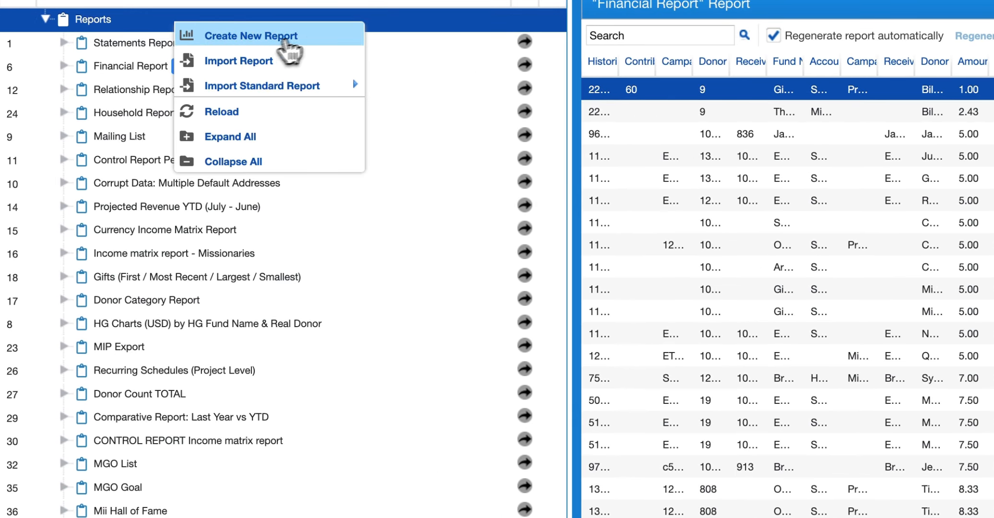
click(326, 39)
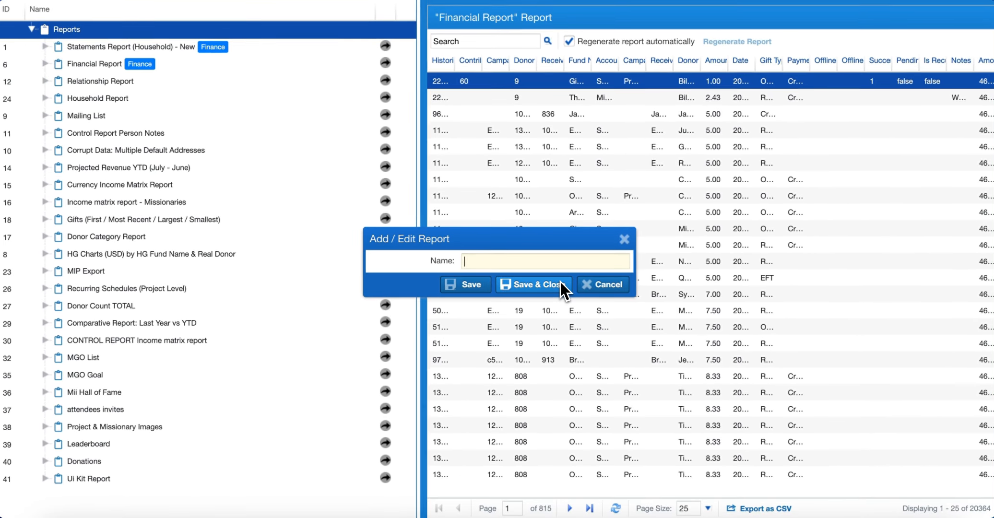
text(My Perso)
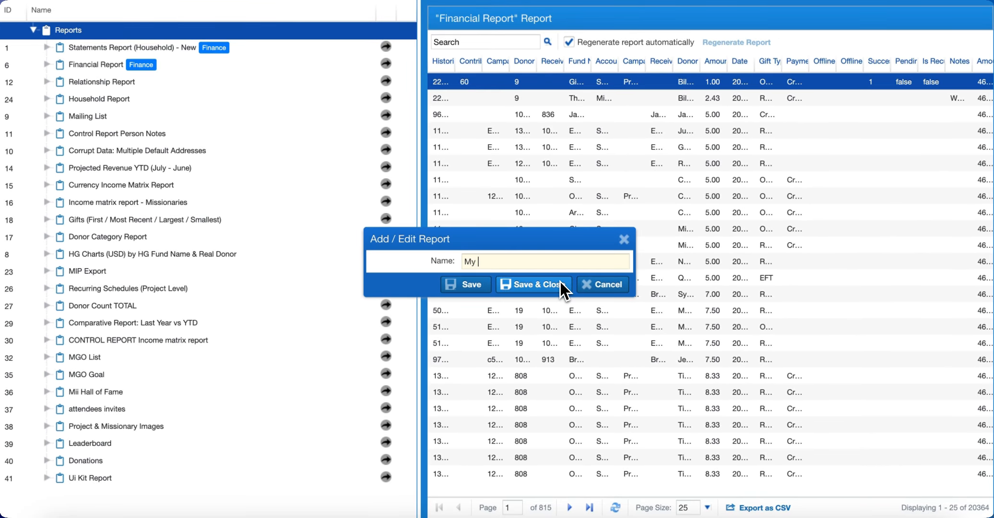
text(n Report)
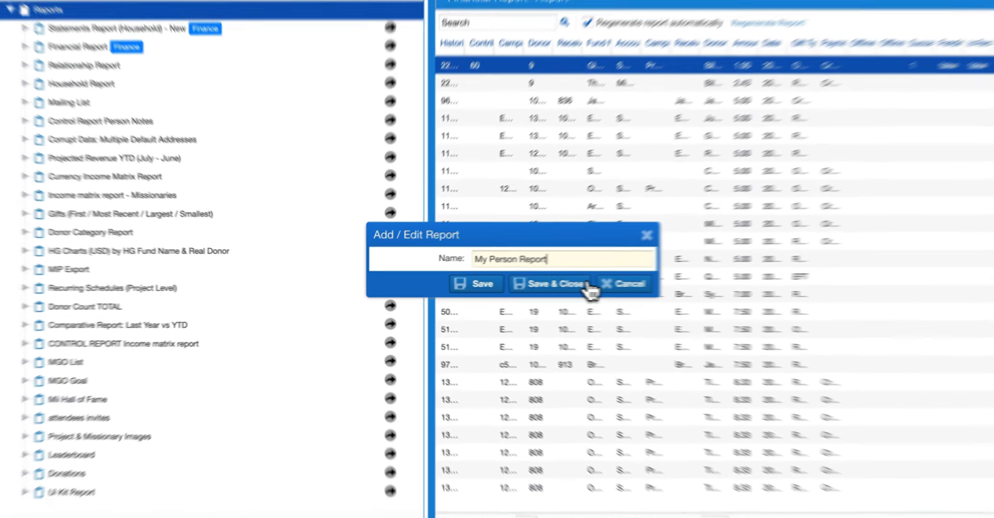
click(564, 287)
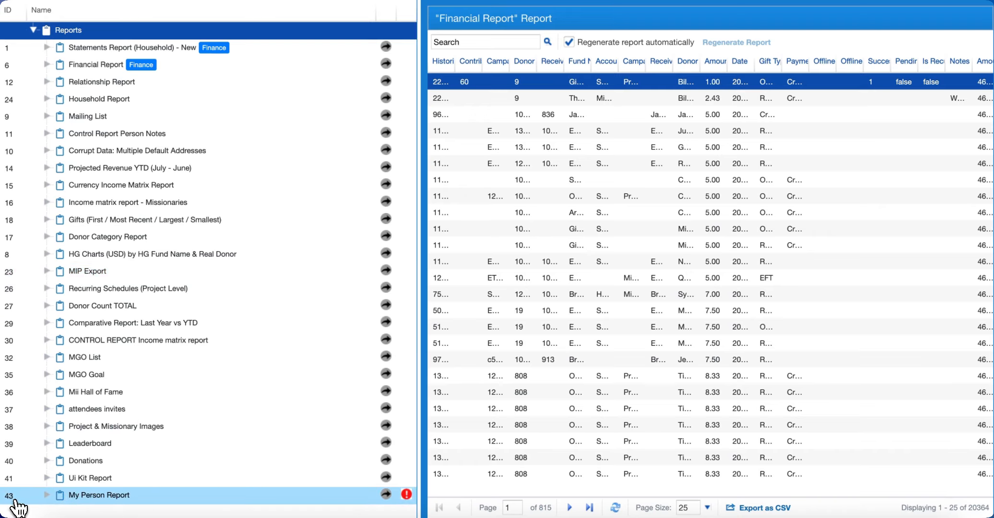
- Move My Person Report up the Reports tree so it sits directly below Household Report, and keep it selected
click(86, 499)
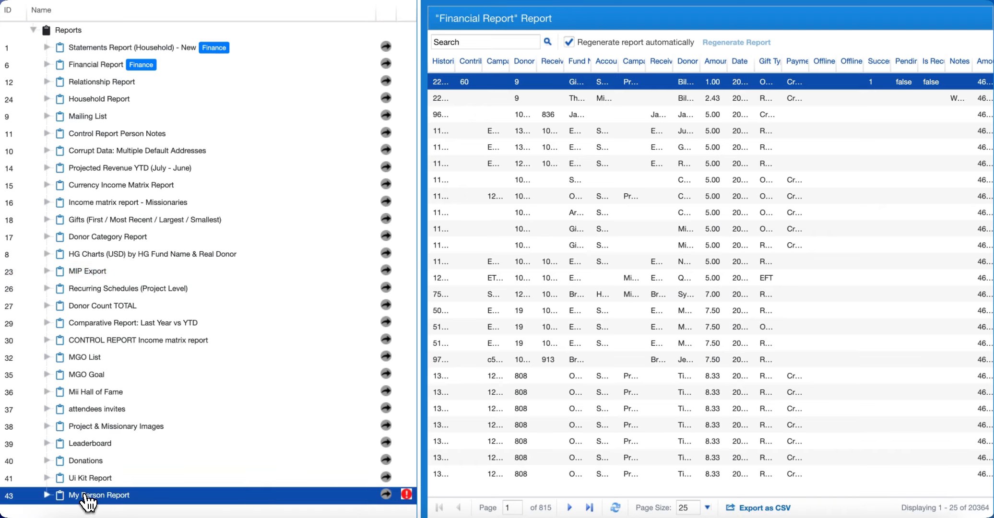
double_click(87, 498)
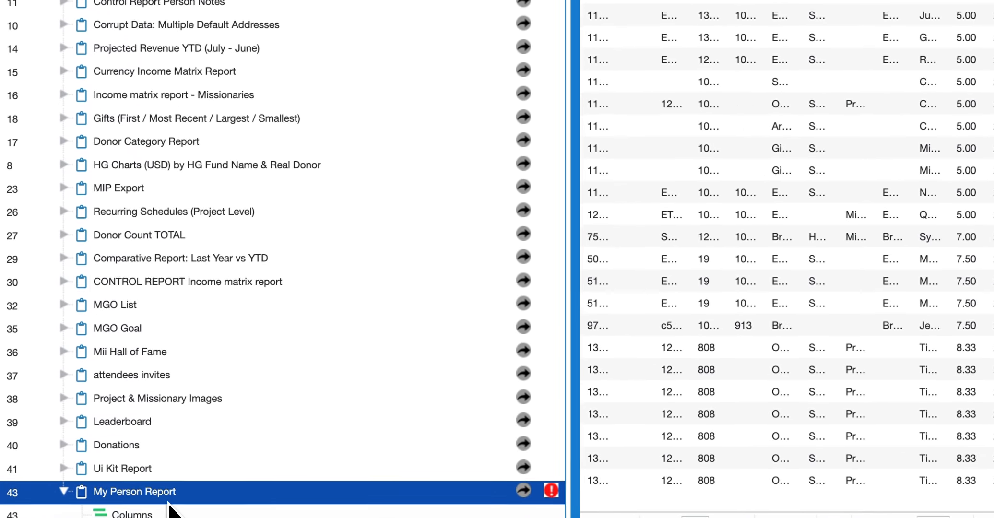
drag(123, 490, 171, 178)
drag(230, 126, 281, 28)
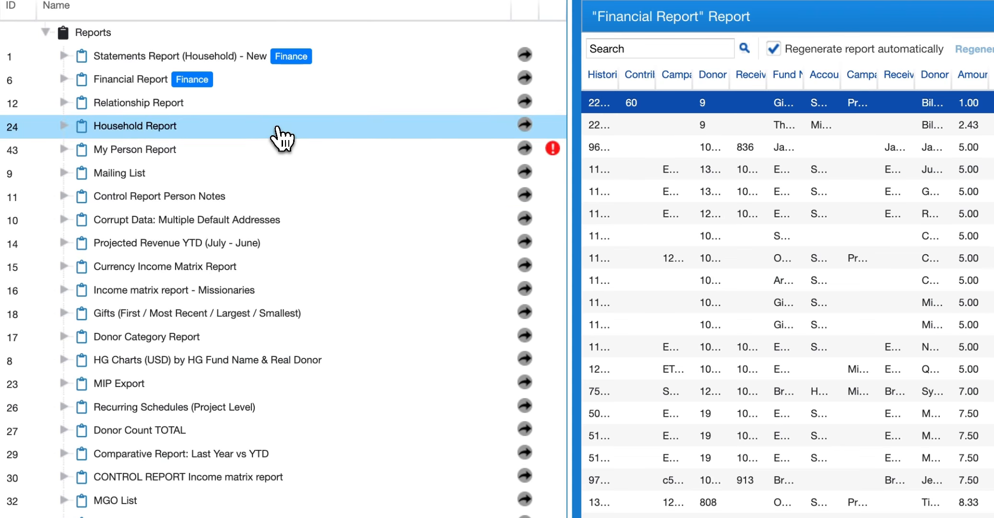
click(205, 153)
click(196, 168)
click(199, 152)
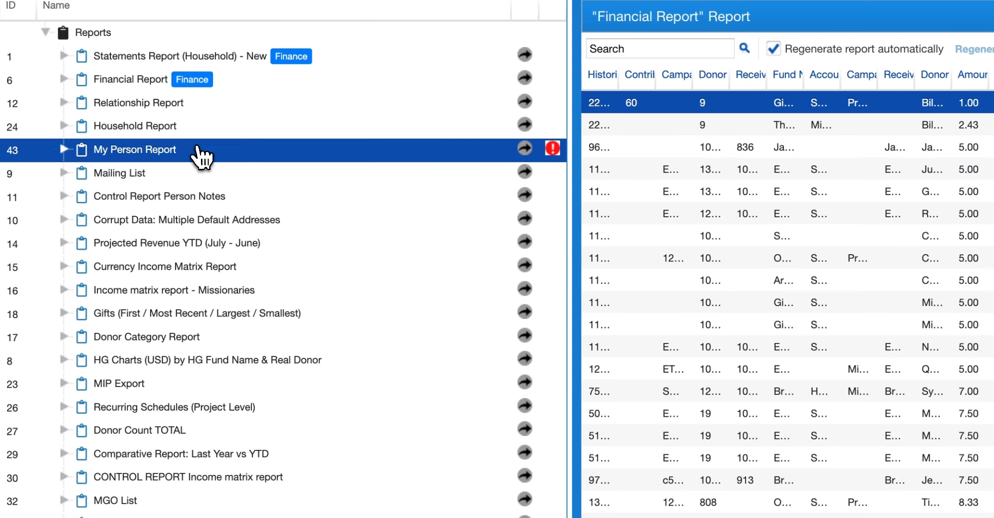
- Expand My Person Report and look over its Columns and Views entries
click(64, 149)
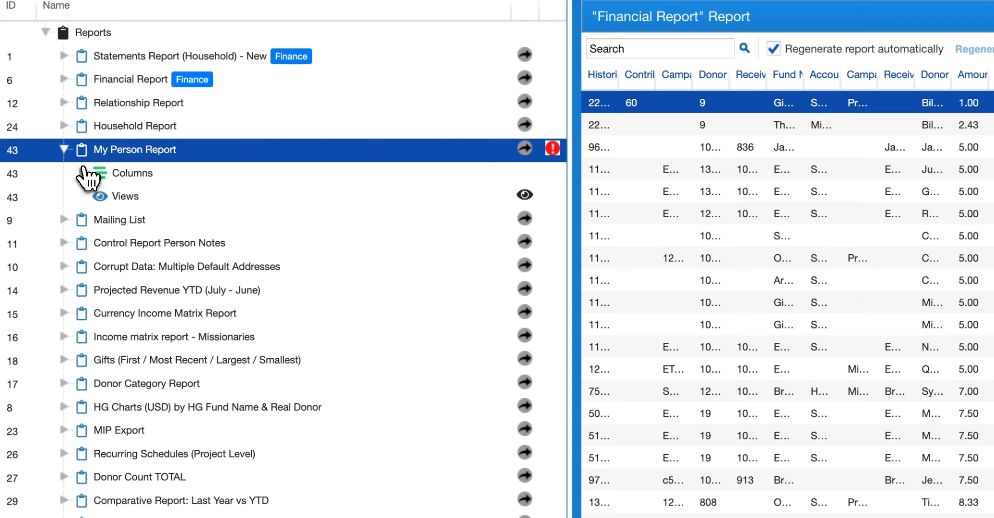
click(139, 173)
click(191, 198)
click(222, 175)
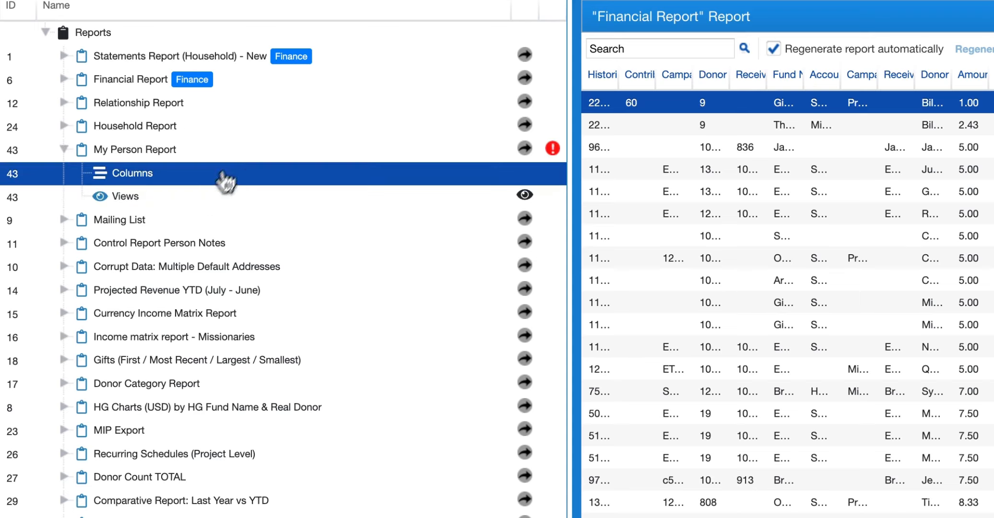
click(242, 149)
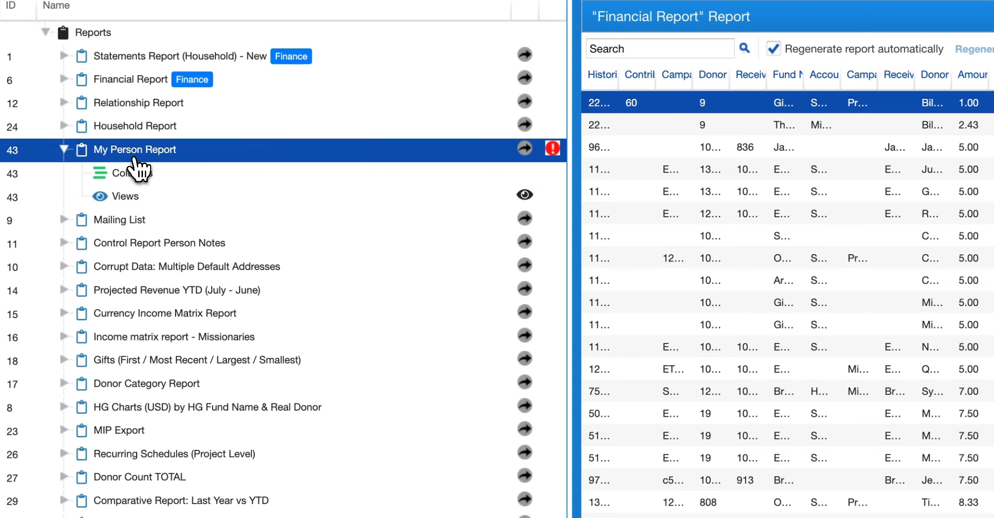
- Examine the structure of the Financial Report and its Designations dataset for comparison, and collapse the report again
click(65, 80)
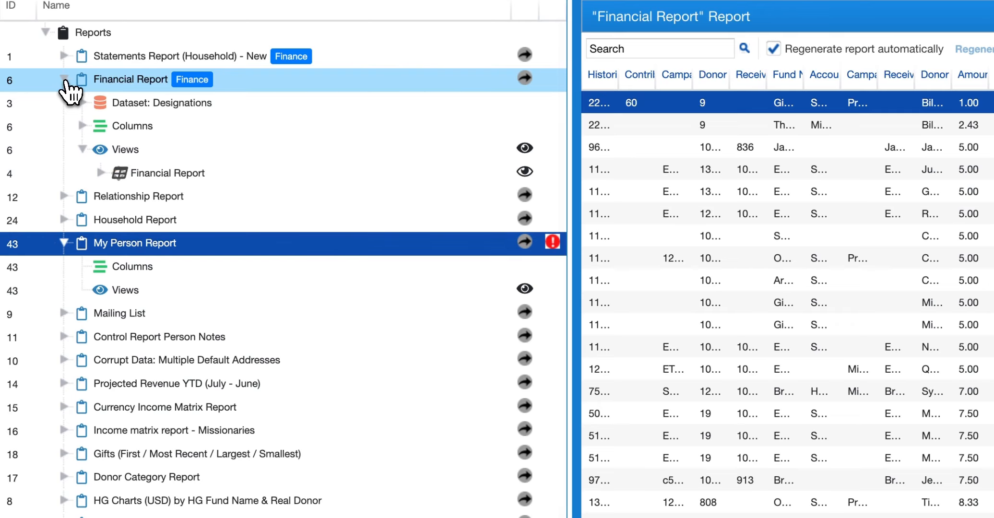
click(80, 105)
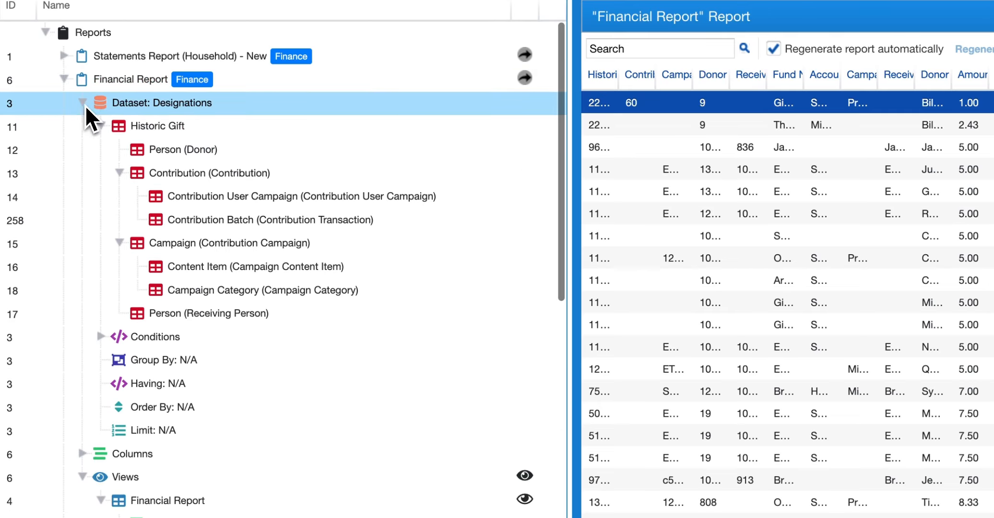
click(153, 268)
click(66, 80)
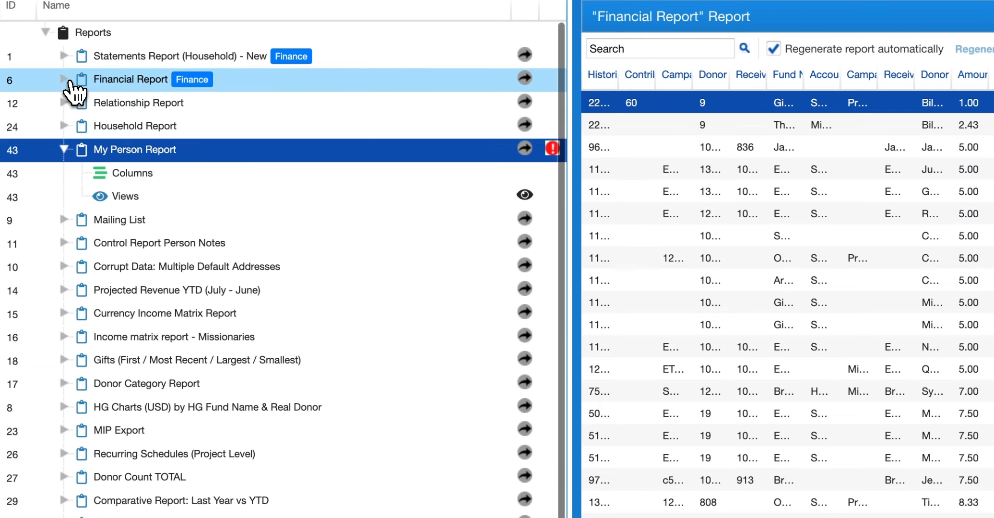
- Review the Views and Columns entries of My Person Report along with the warning marker beside the report
click(188, 194)
click(192, 180)
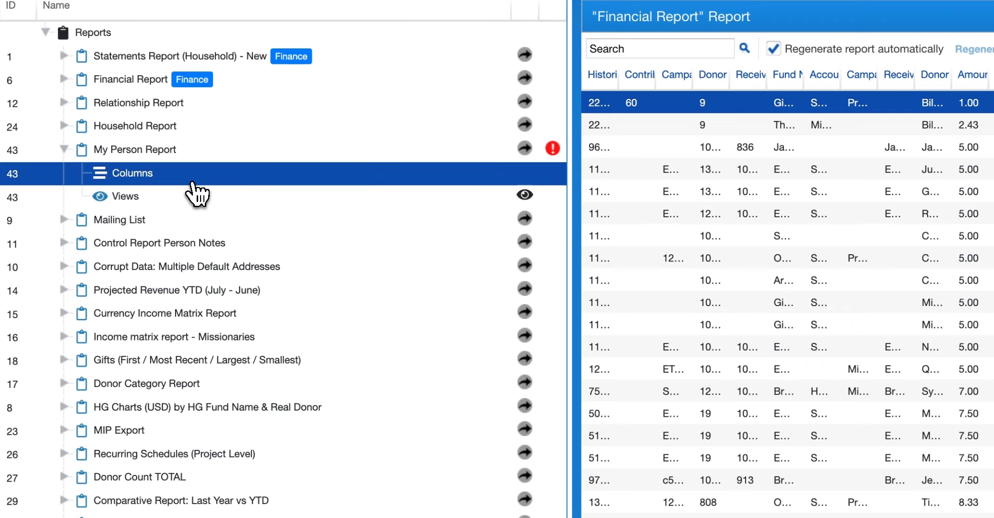
click(178, 151)
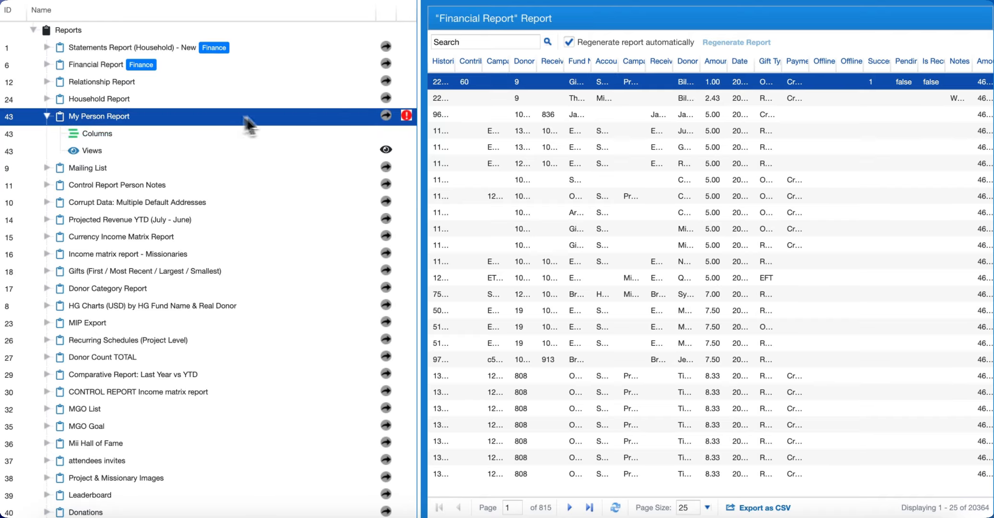
mouse_move(410, 118)
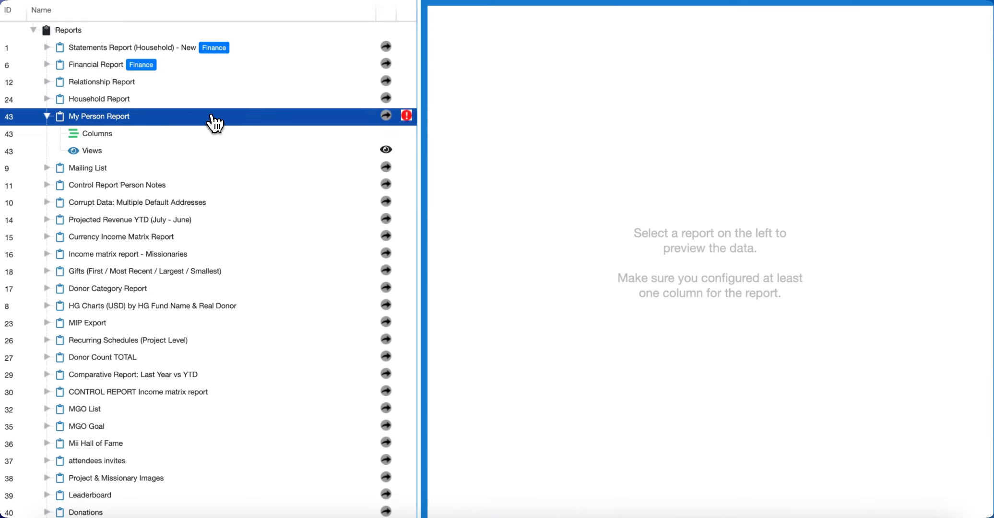
- Add a dataset named "Person Info" to My Person Report without a template, set it as the base dataset, and save it
right_click(212, 117)
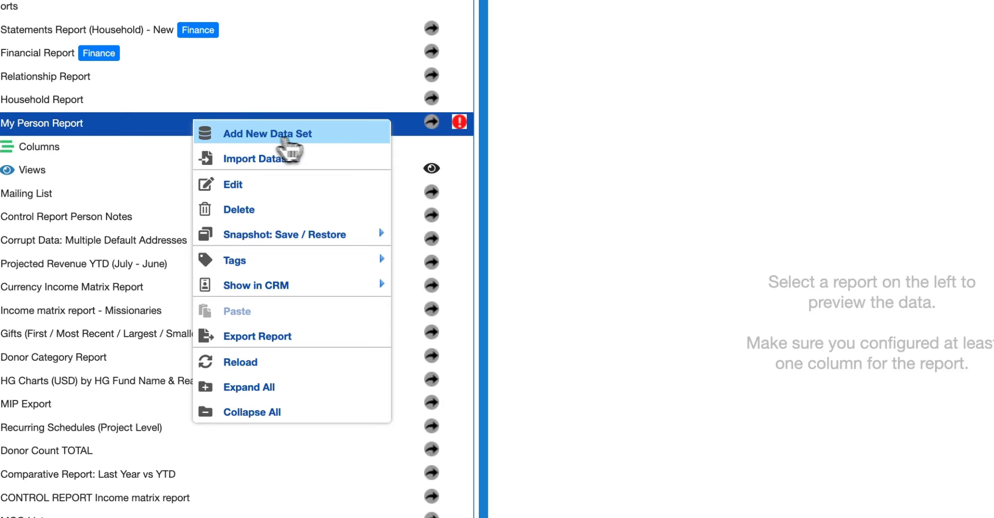
click(339, 136)
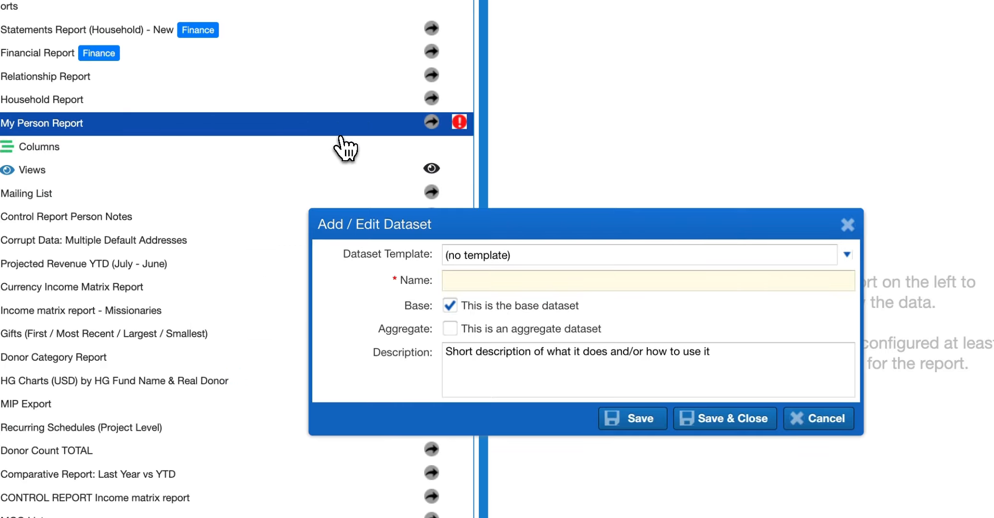
click(485, 282)
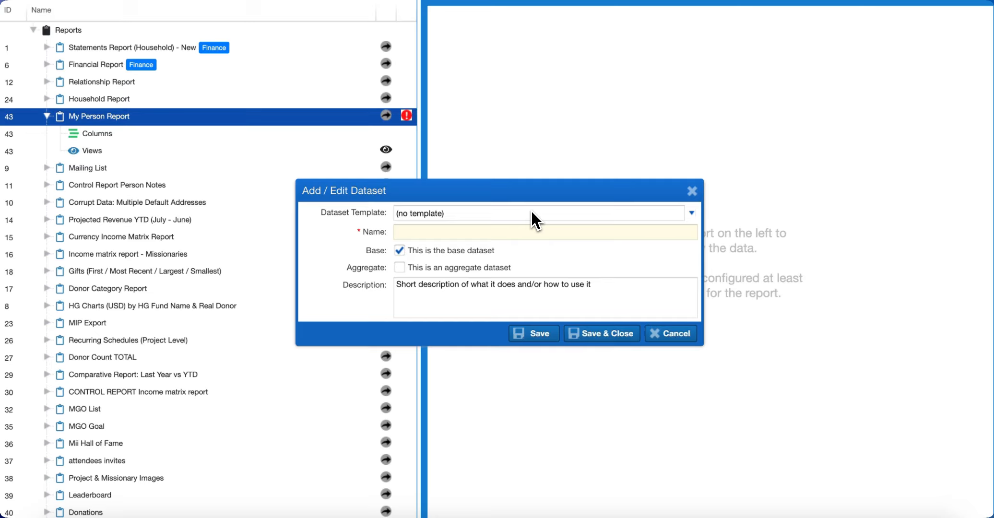
text(Person Info)
click(399, 267)
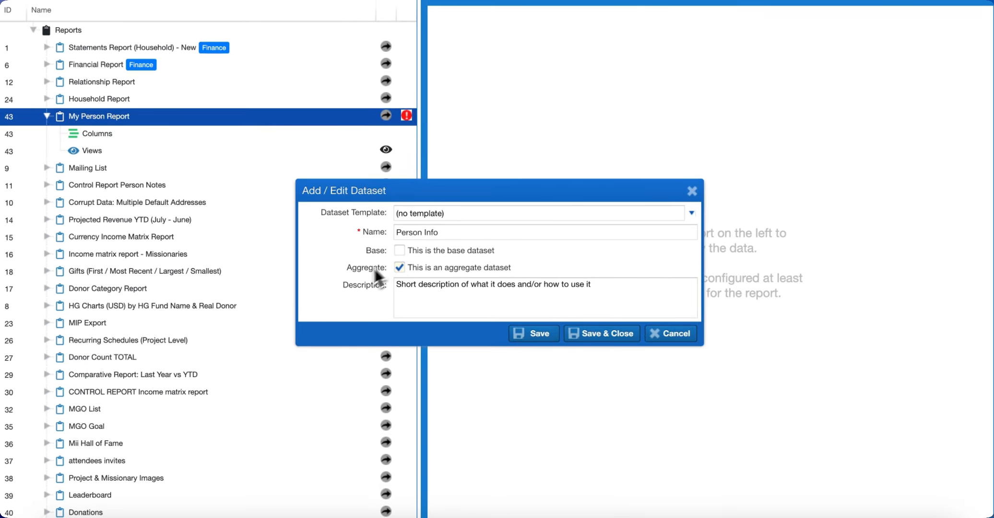
click(399, 250)
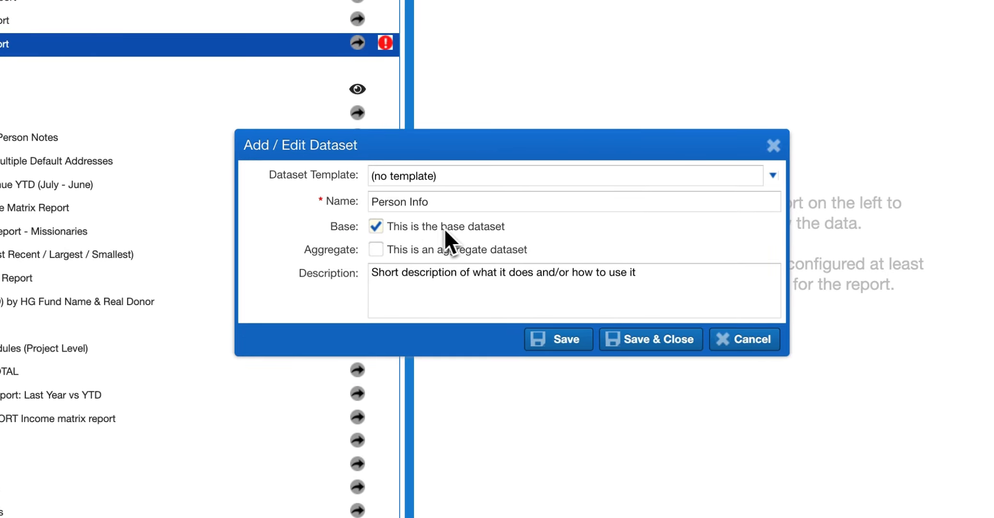
click(648, 344)
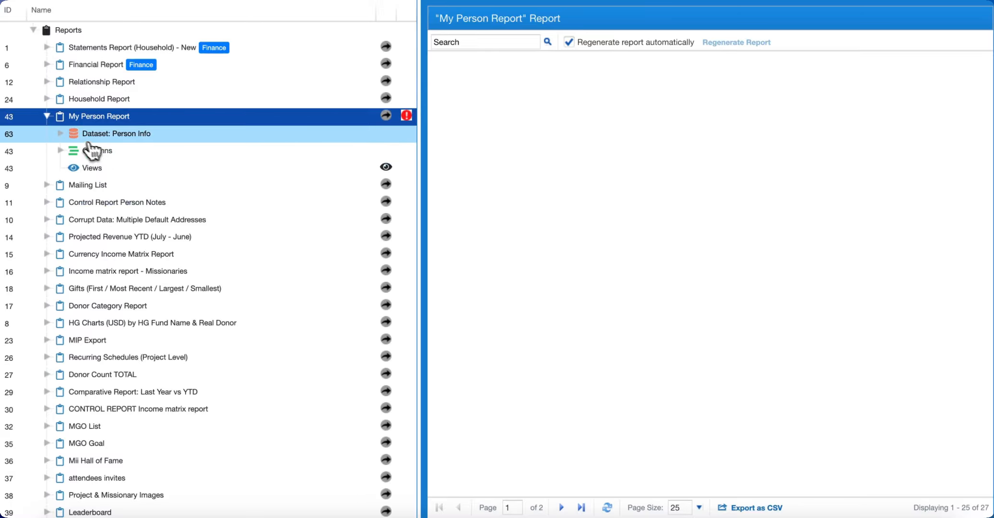
- Expand the Person Info dataset, look over its components, and select the dataset
click(61, 135)
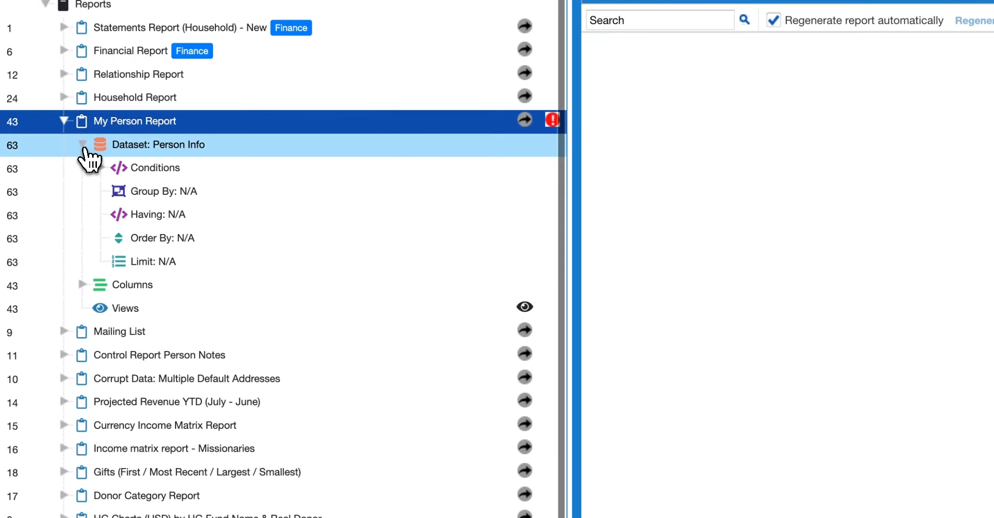
click(178, 145)
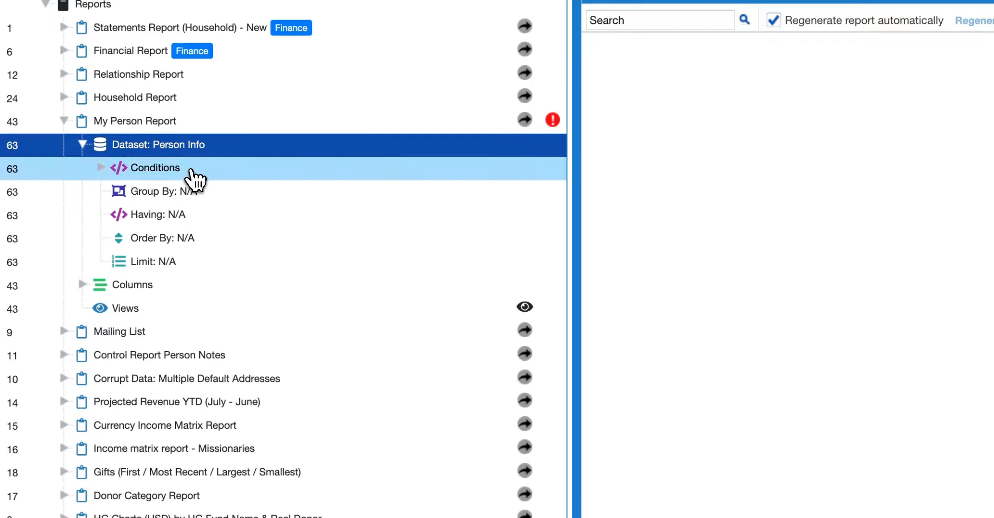
click(194, 169)
click(204, 146)
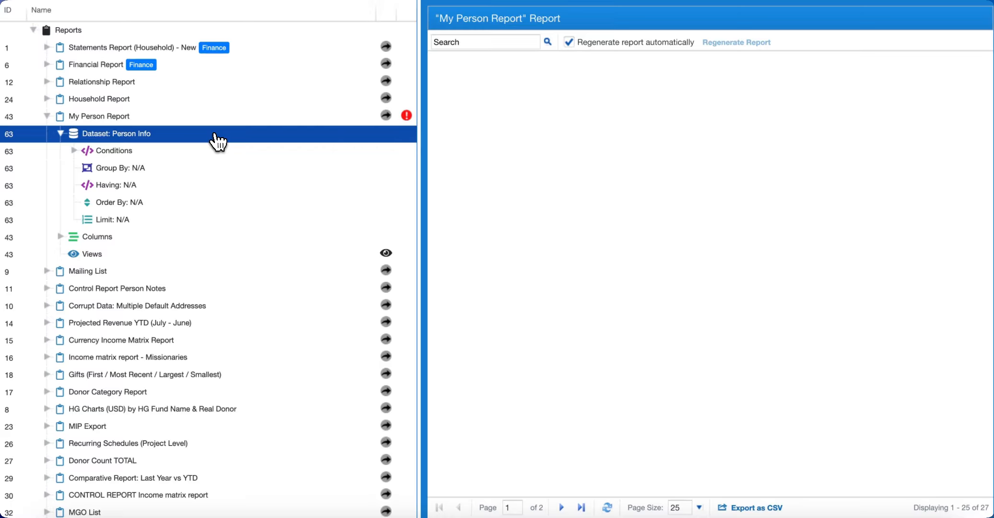
- Add the Person model from the People group to the Person Info dataset with join type LEFT, and save it
right_click(215, 134)
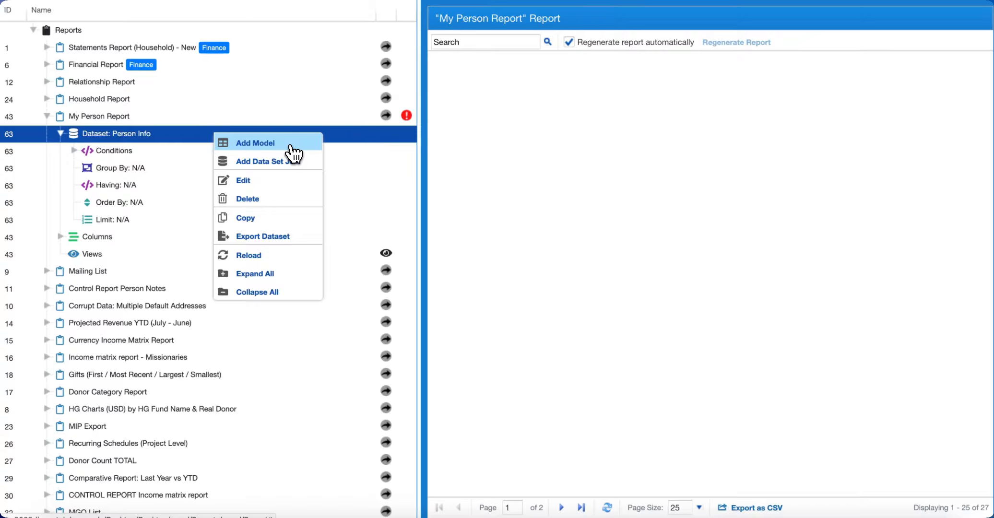
click(290, 146)
click(499, 246)
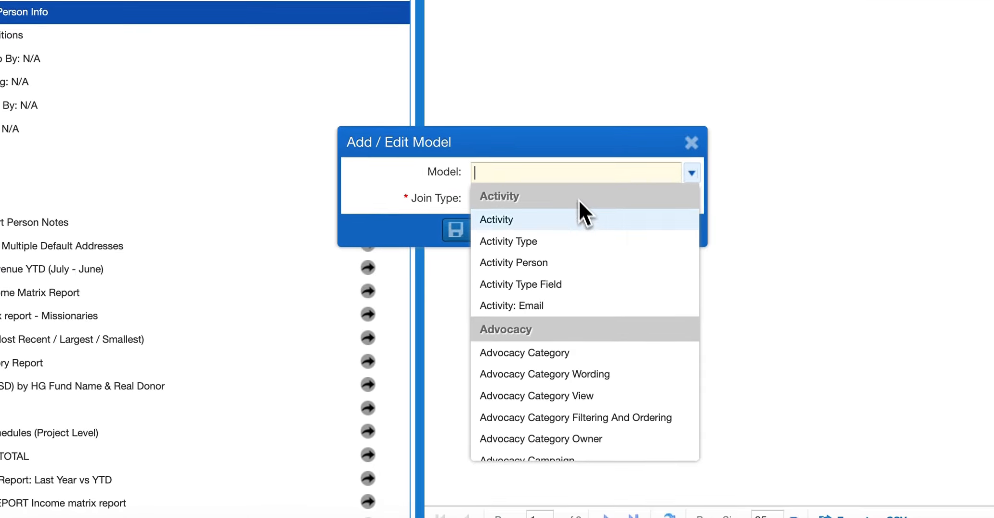
scroll(583, 249, down, 5)
scroll(545, 286, down, 5)
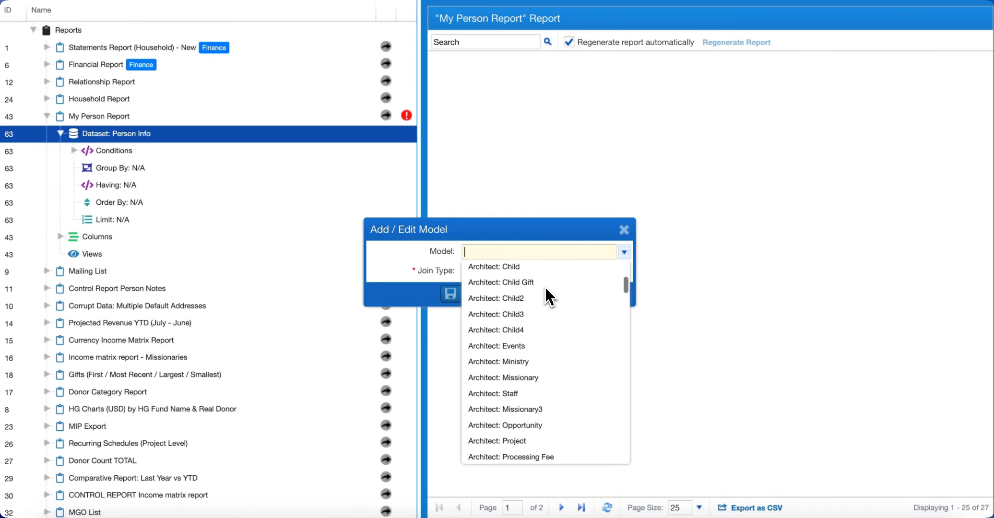
scroll(545, 286, down, 3)
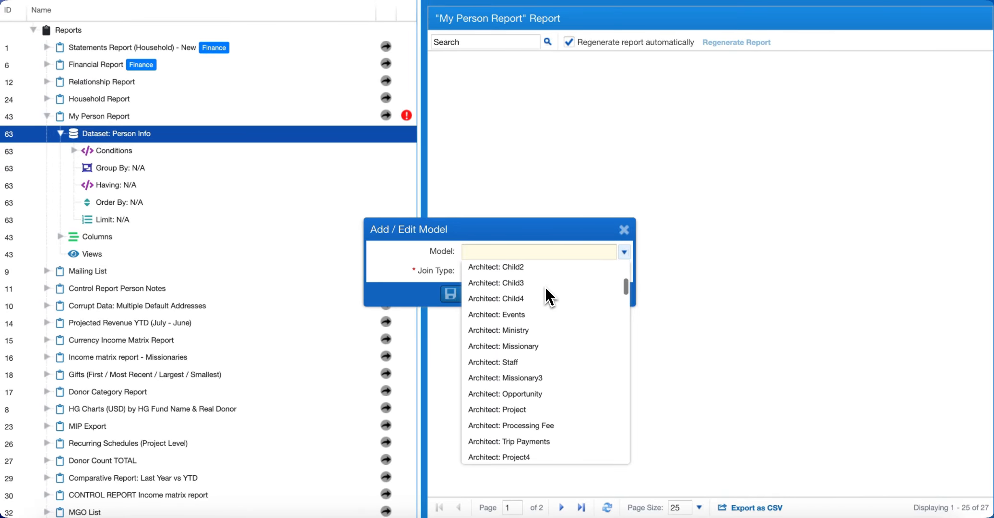
scroll(542, 363, down, 7)
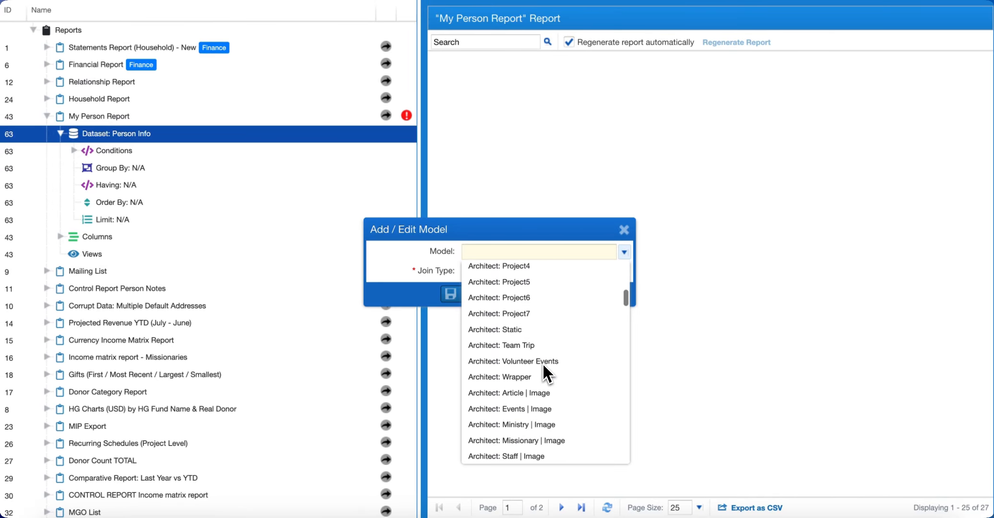
scroll(542, 363, down, 4)
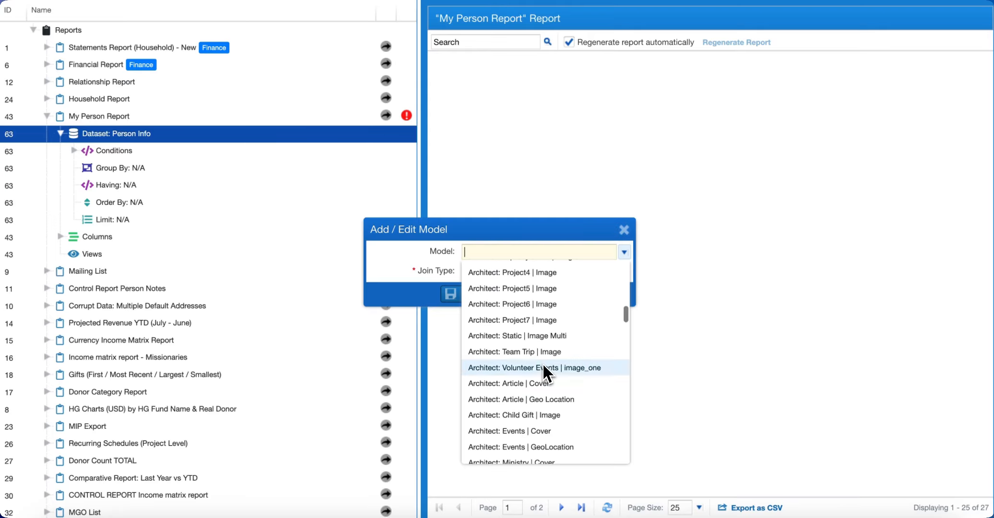
scroll(542, 363, down, 2)
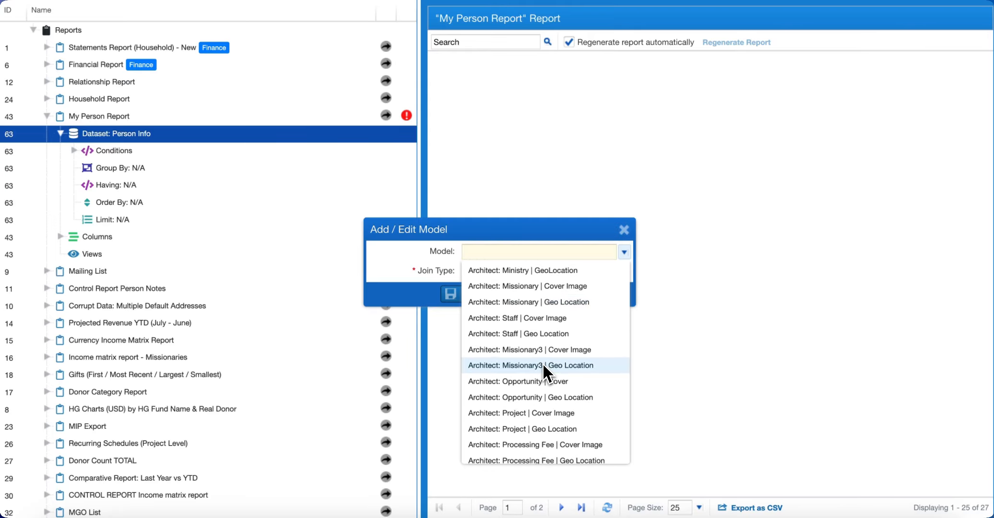
scroll(542, 369, down, 6)
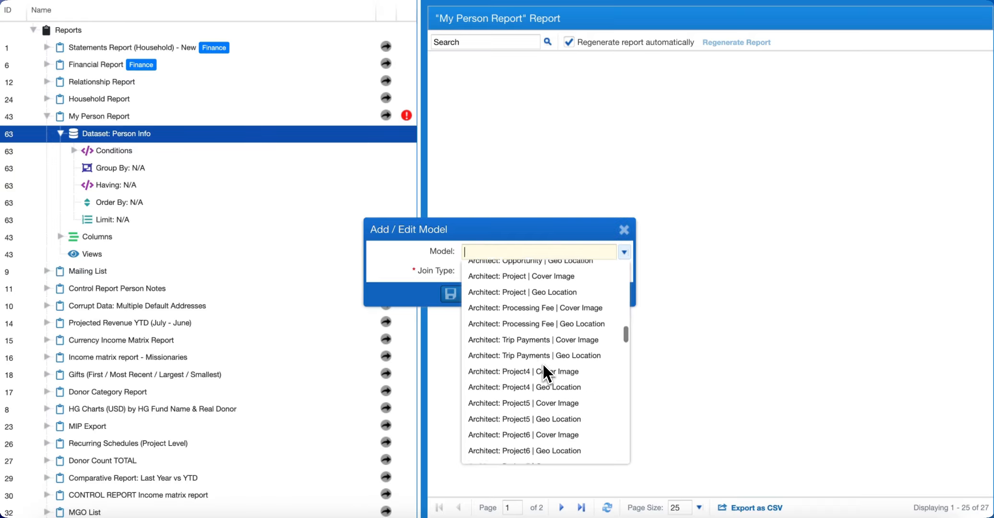
scroll(542, 363, down, 4)
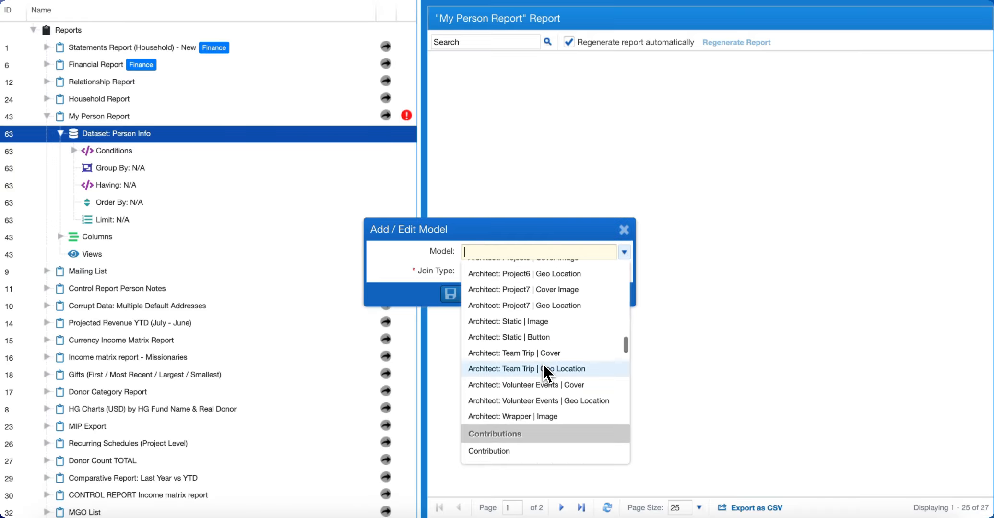
scroll(542, 363, down, 3)
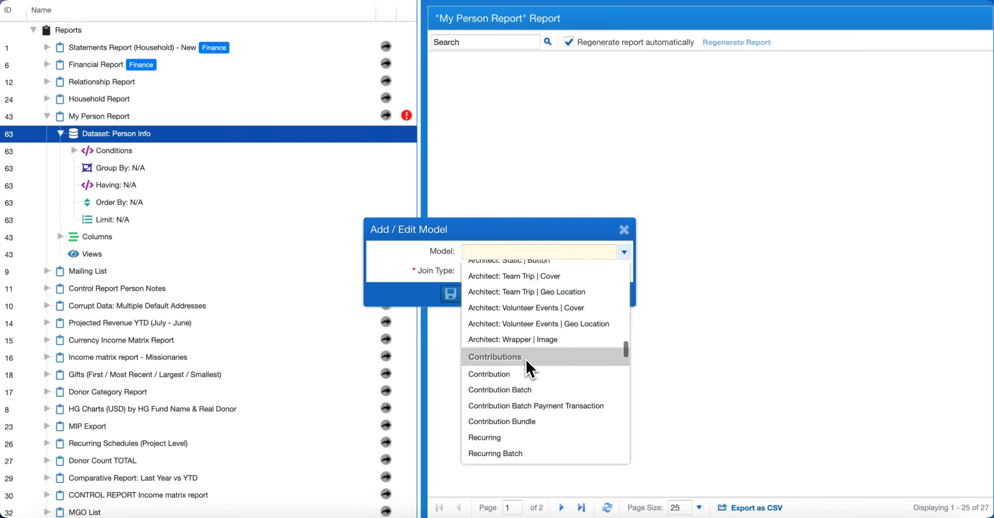
scroll(525, 358, down, 3)
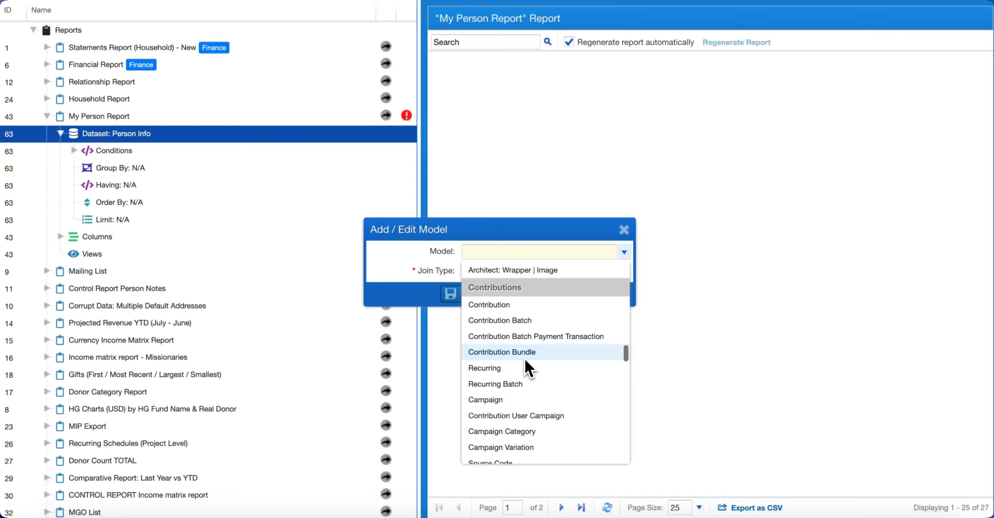
scroll(547, 377, down, 5)
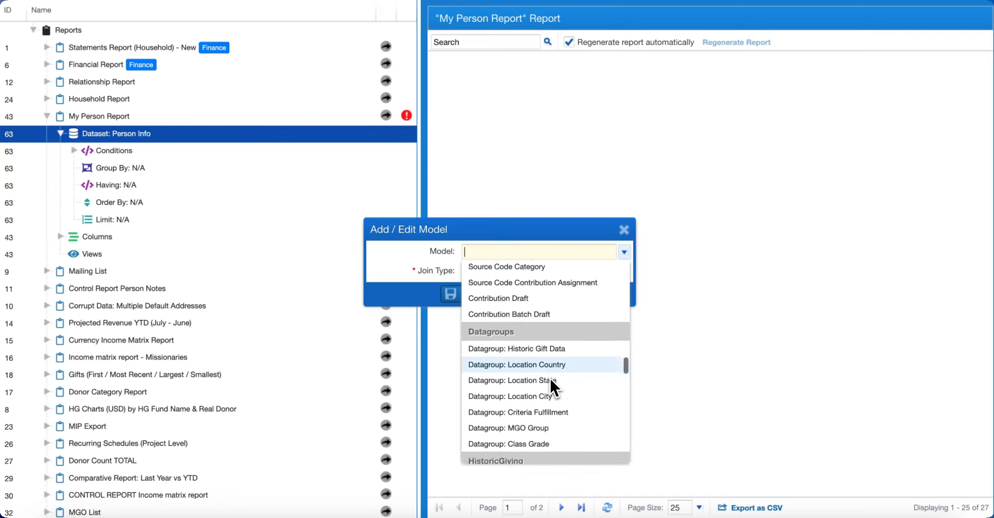
scroll(550, 377, down, 5)
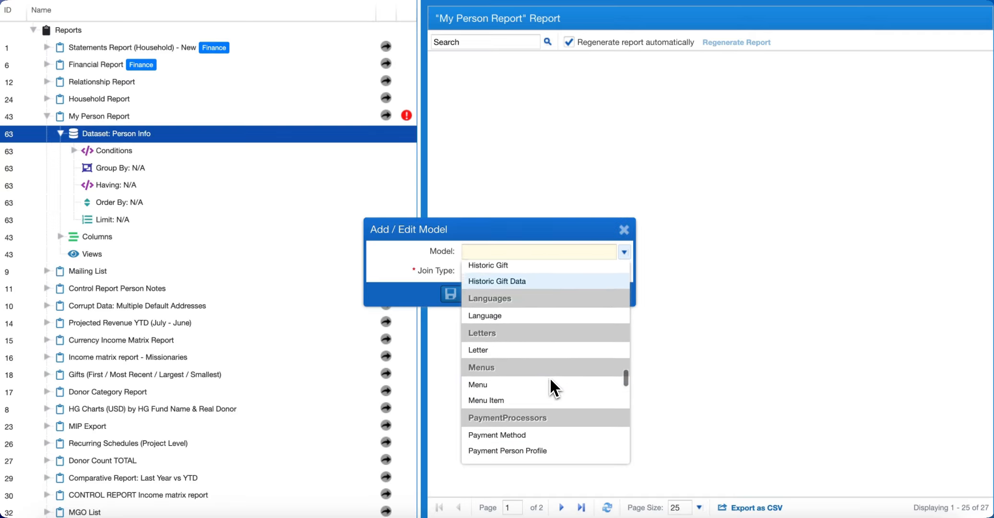
scroll(550, 377, down, 3)
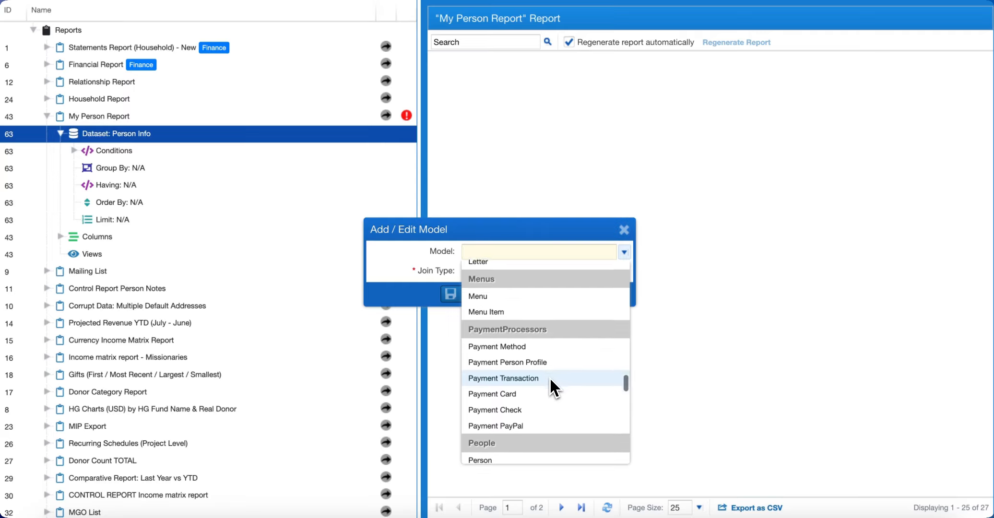
scroll(550, 378, down, 3)
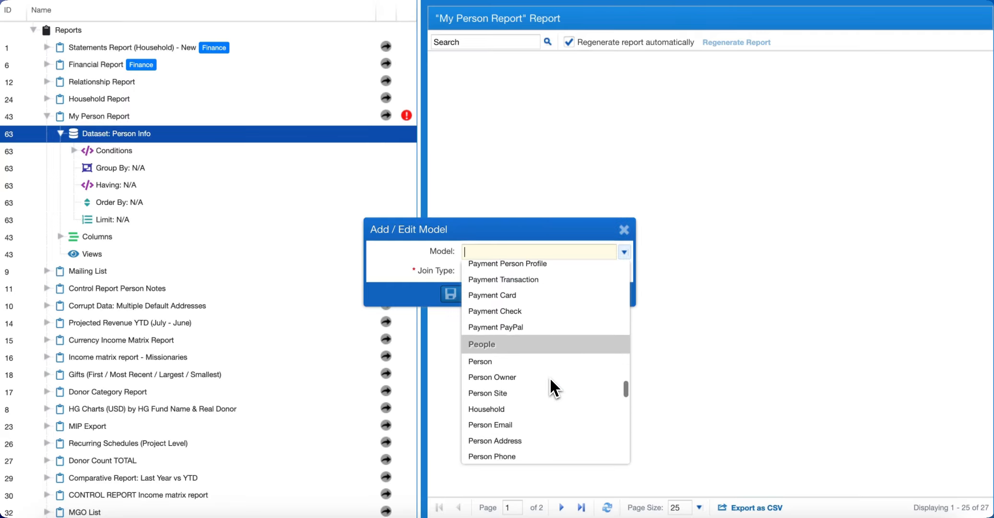
scroll(559, 342, down, 1)
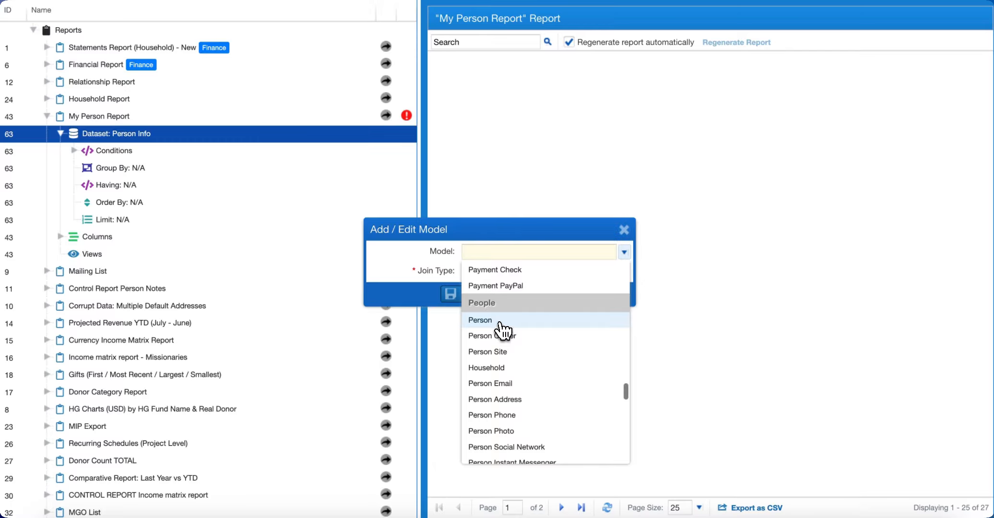
click(528, 320)
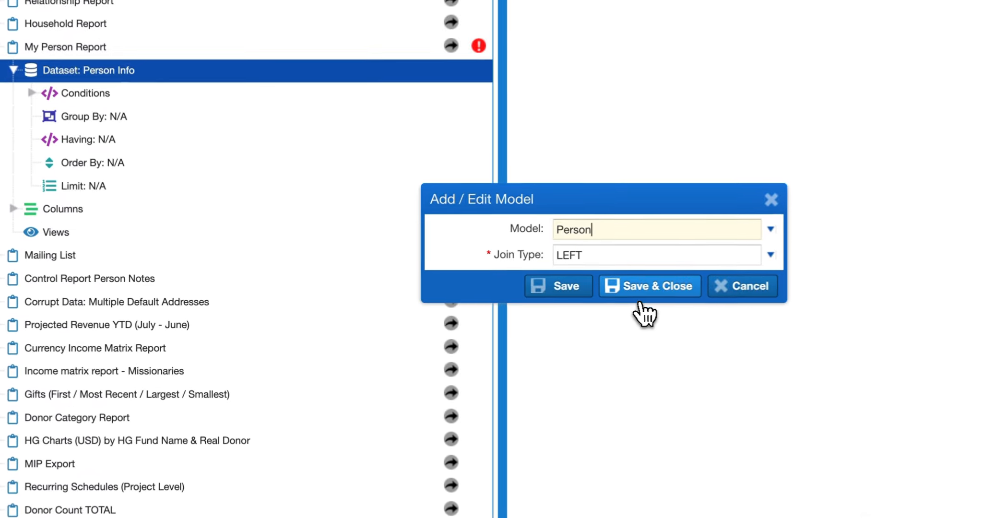
click(529, 296)
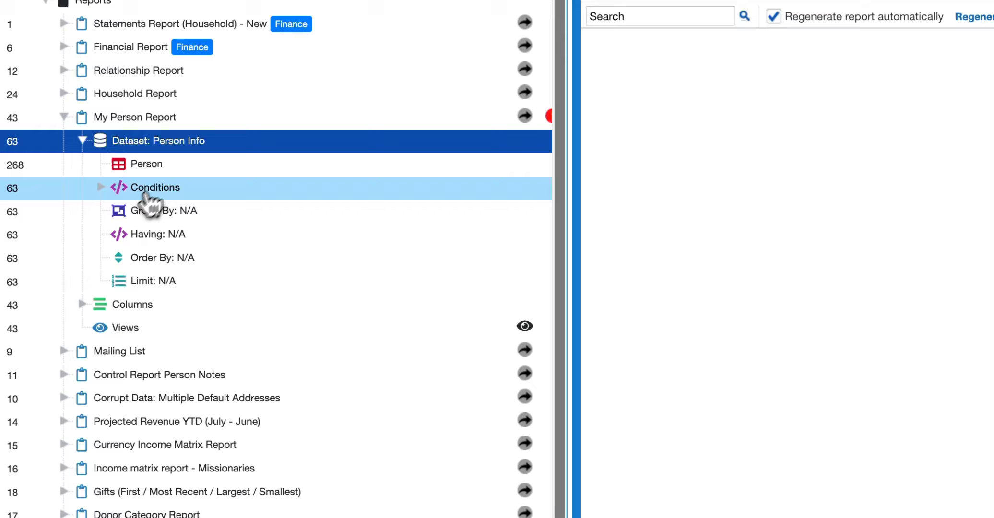
- Add a simple column for Firstname to the Person model, included in filters, and save it
click(185, 168)
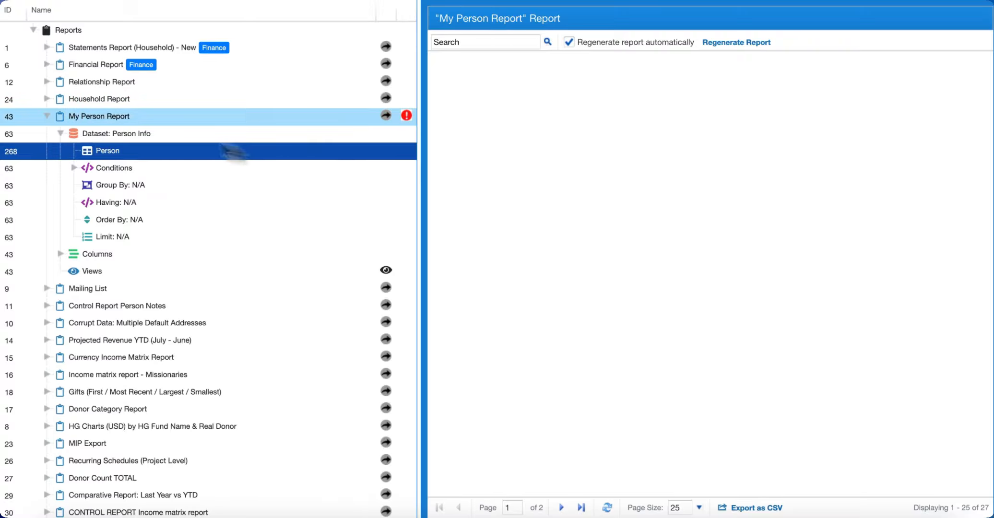
right_click(140, 152)
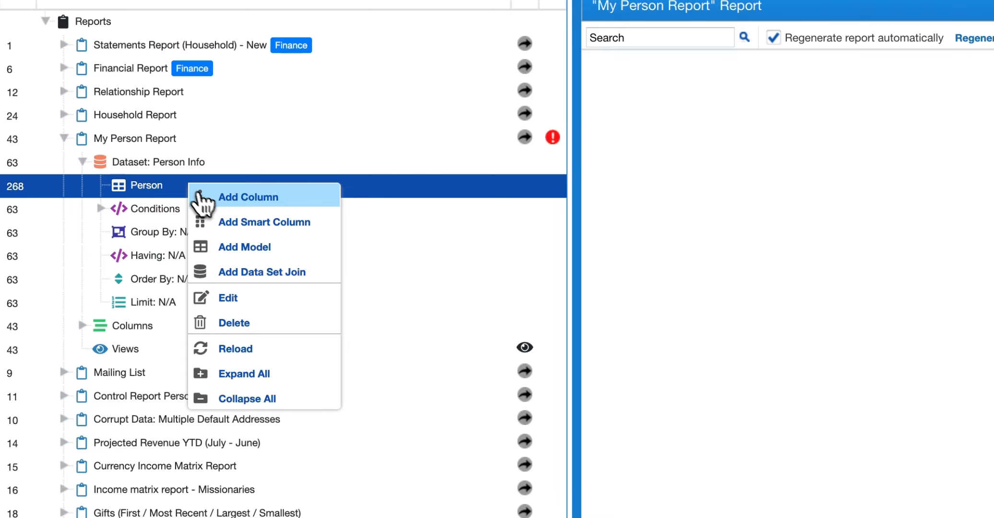
click(295, 204)
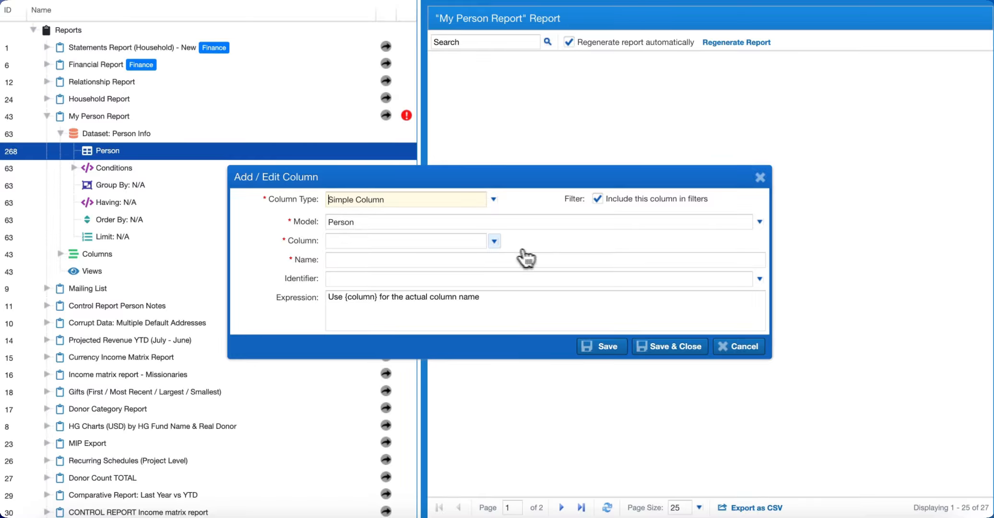
click(494, 242)
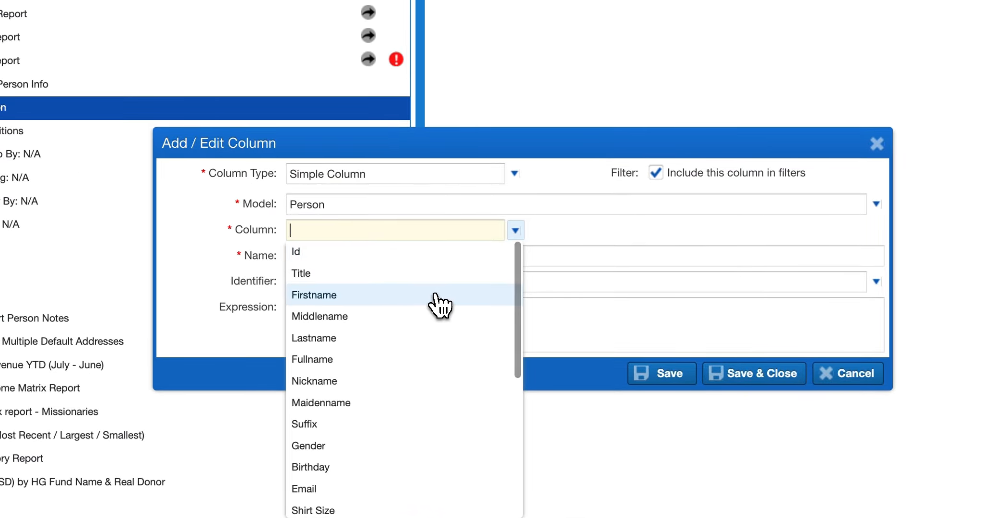
scroll(441, 305, down, 3)
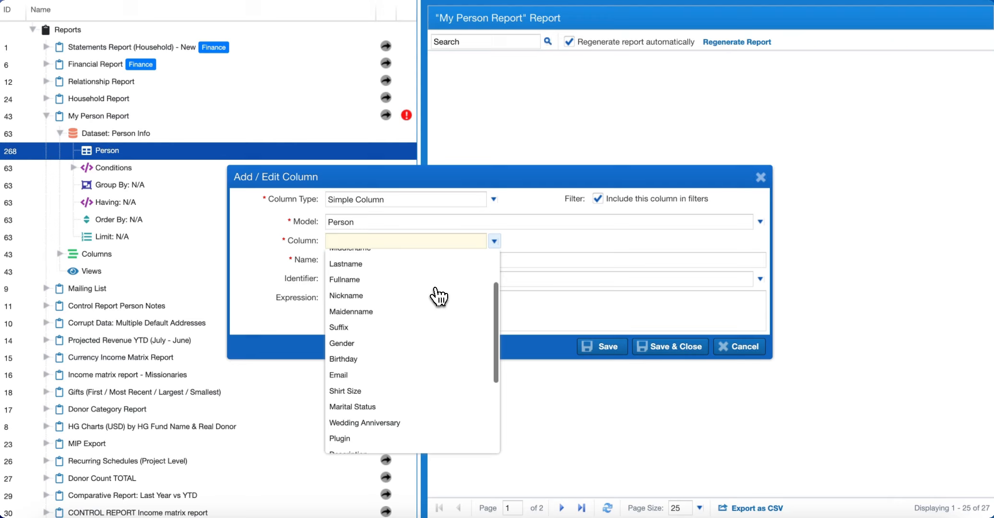
scroll(438, 296, down, 5)
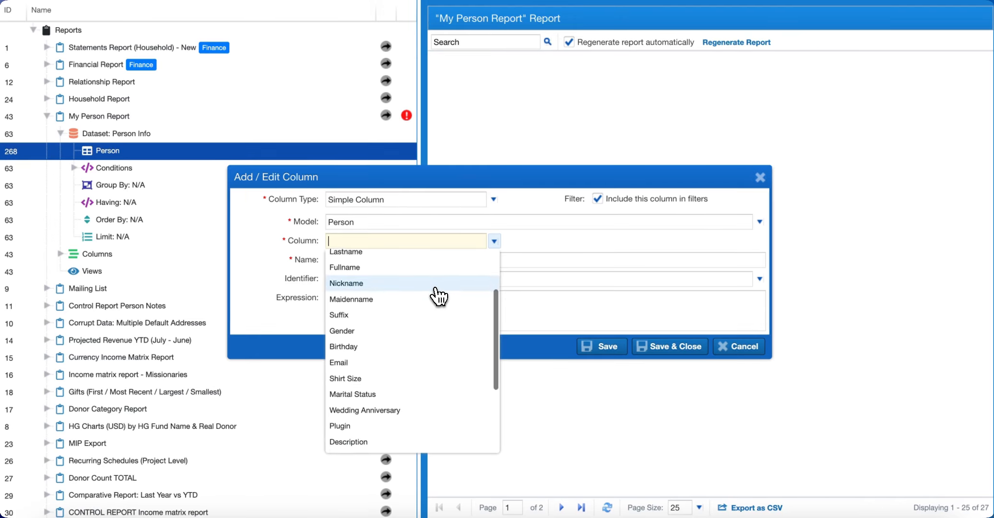
scroll(438, 296, down, 2)
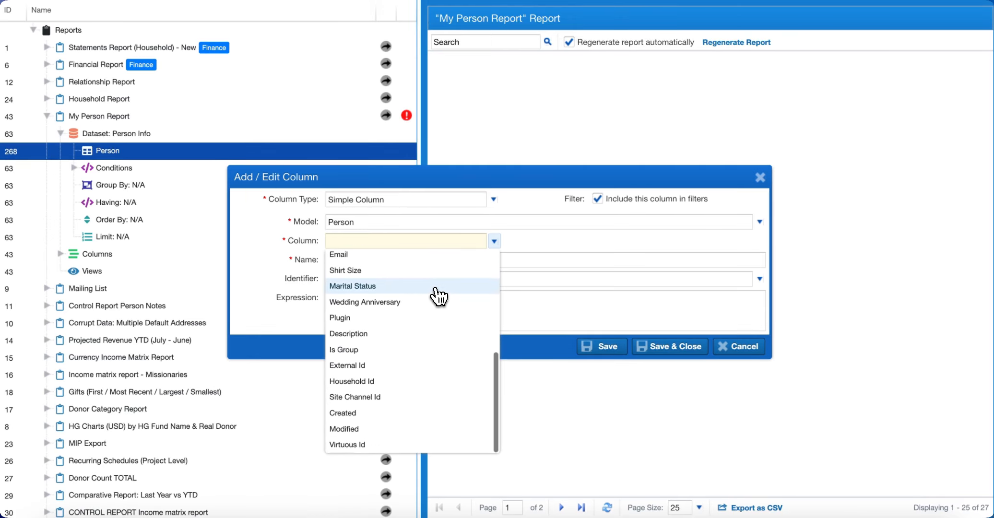
scroll(438, 297, up, 10)
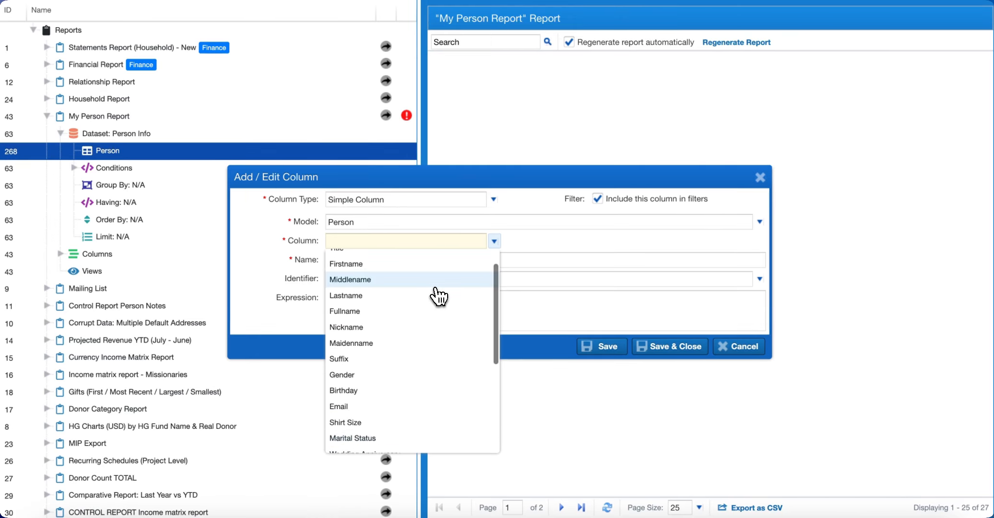
scroll(438, 296, up, 1)
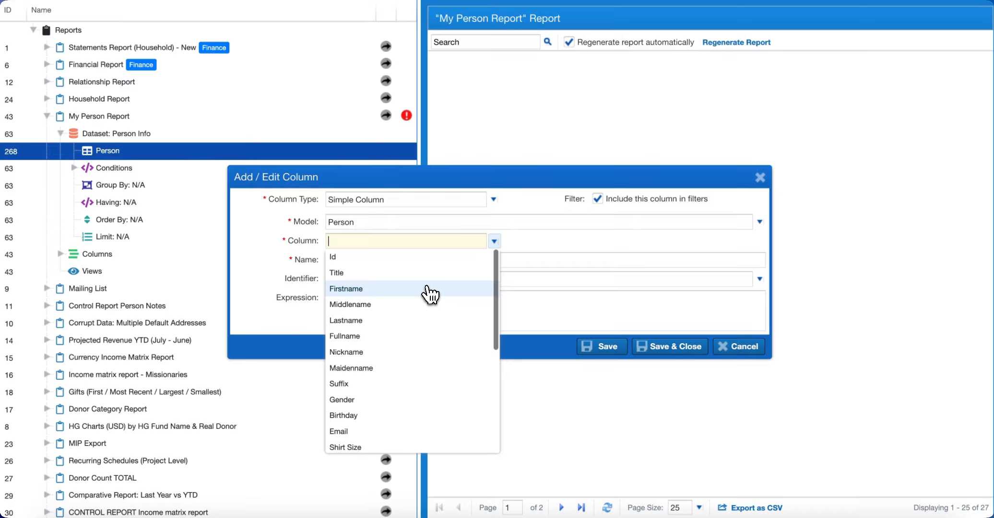
click(429, 289)
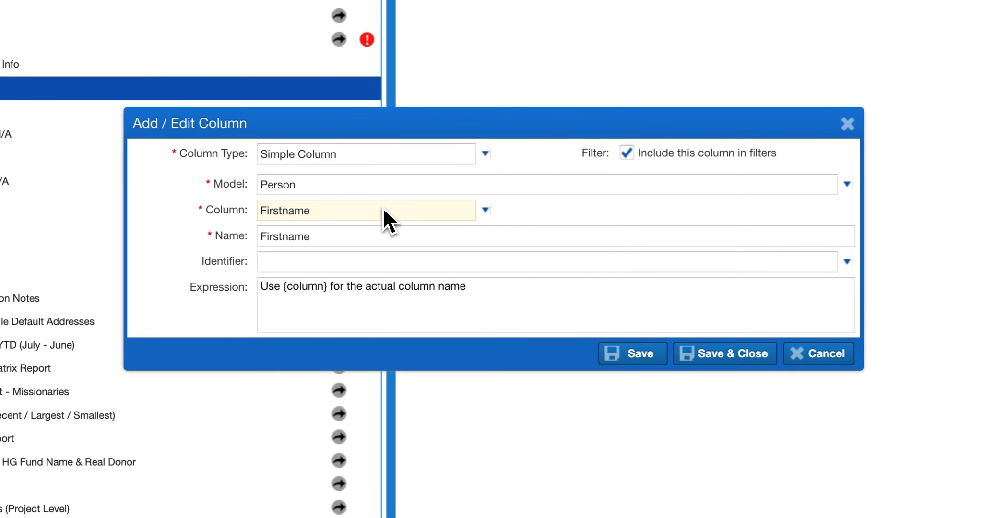
click(742, 361)
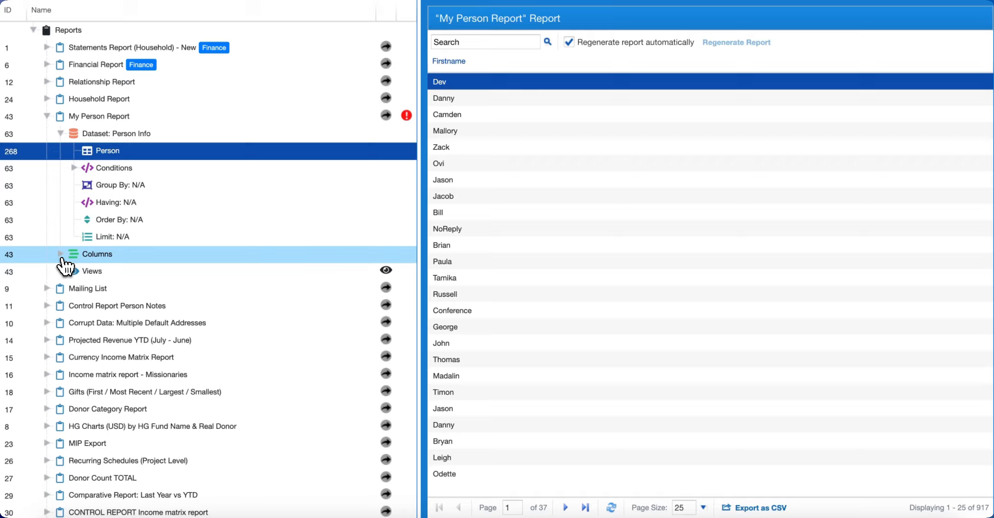
- Expand the Columns of My Person Report to inspect the Firstname entry, and open the CRM for comparison
click(60, 254)
click(144, 271)
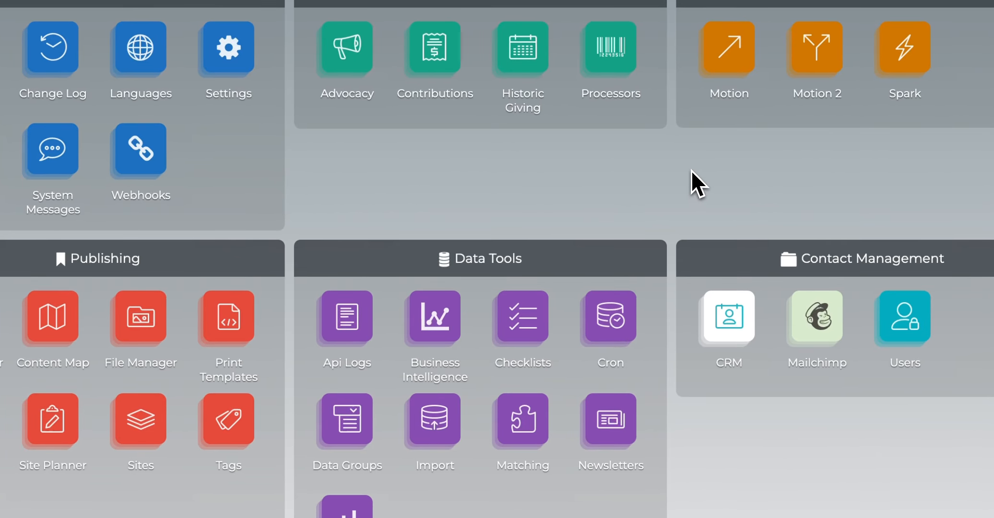
click(732, 336)
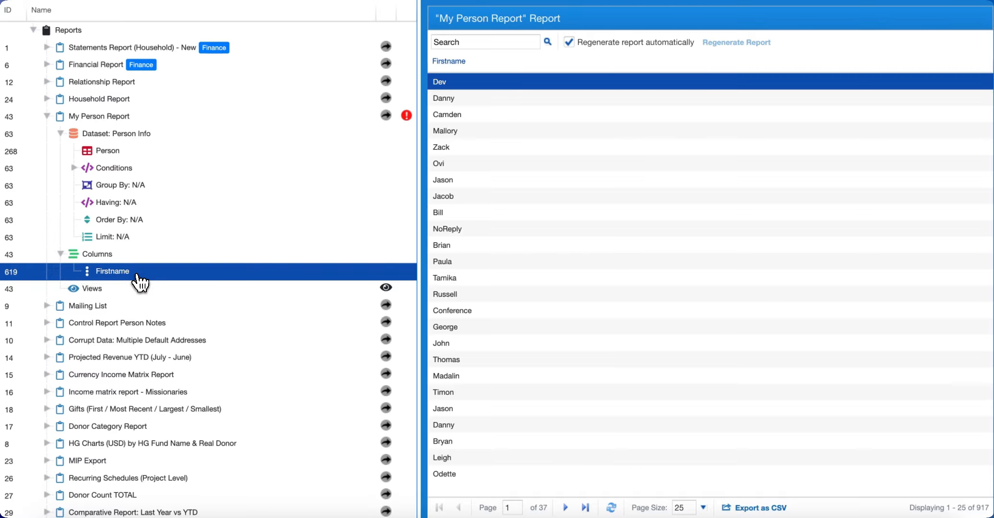
- Add a simple column for Lastname to the Person model, included in filters, and save it
click(135, 155)
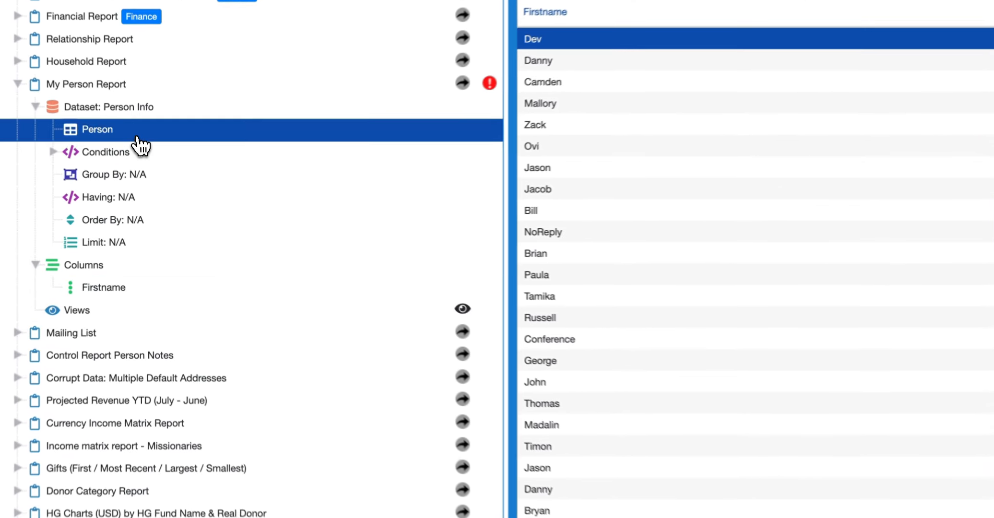
right_click(135, 154)
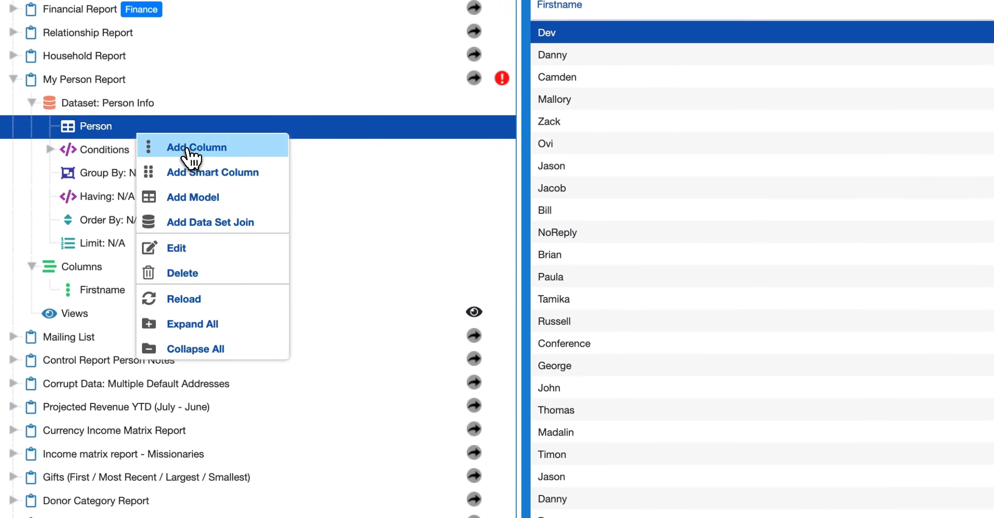
click(190, 150)
click(619, 251)
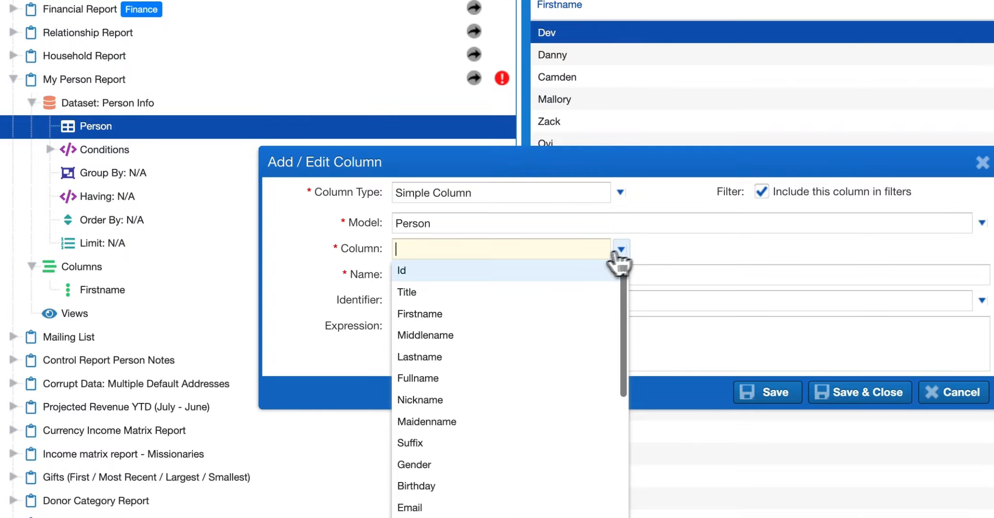
click(488, 361)
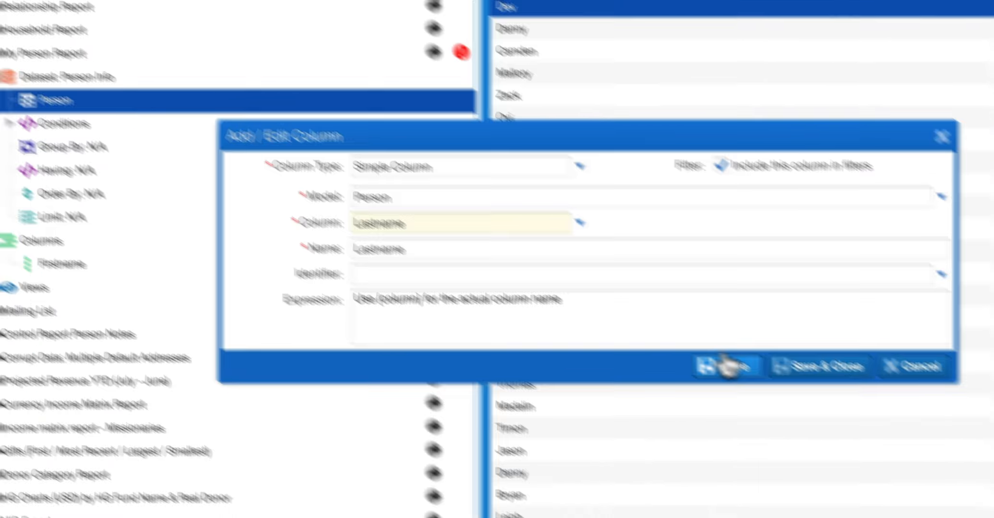
click(860, 392)
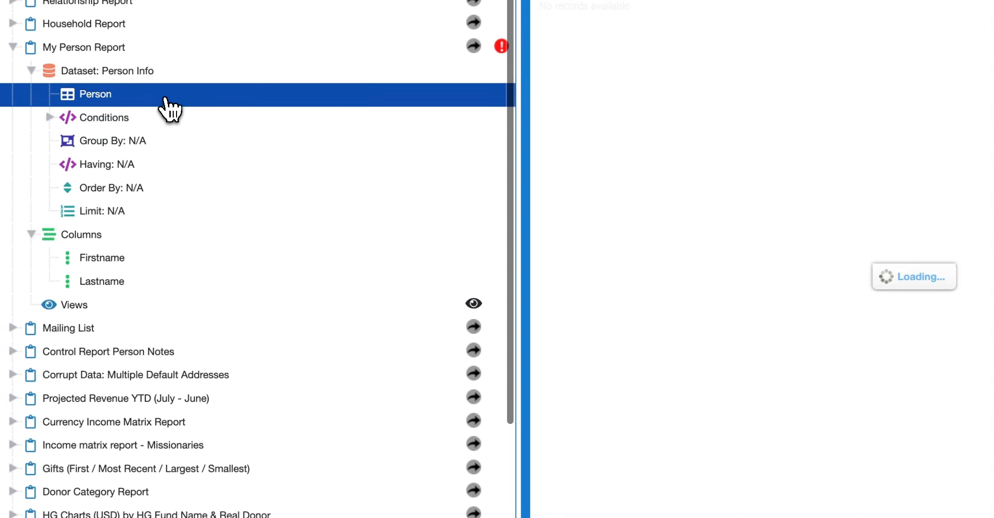
- Add a simple column for Birthday to the Person model, included in filters, and save it
right_click(198, 72)
click(242, 115)
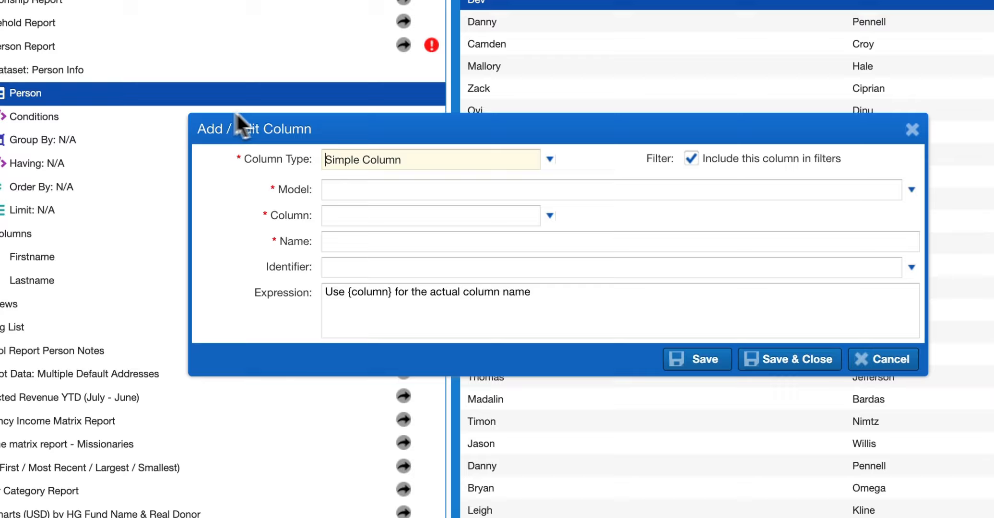
click(551, 215)
scroll(437, 412, down, 6)
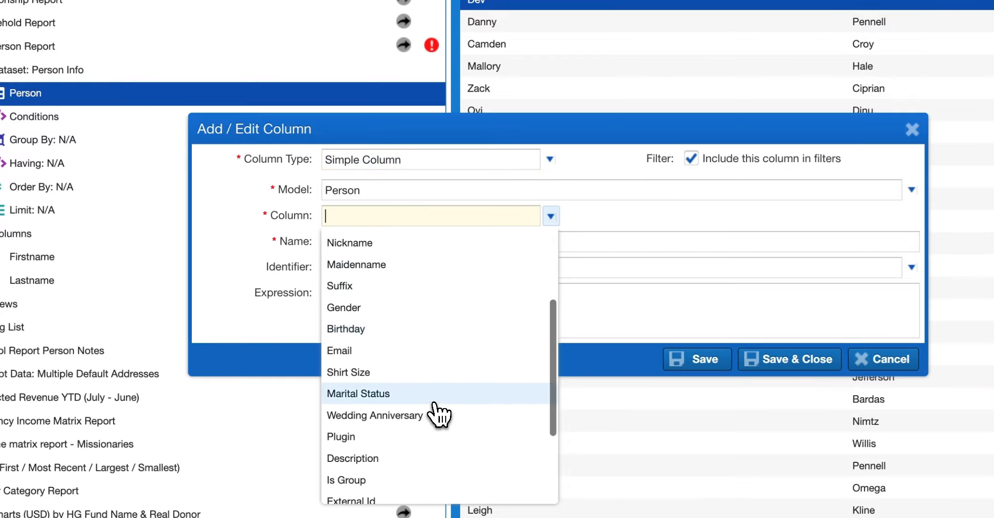
scroll(437, 414, up, 6)
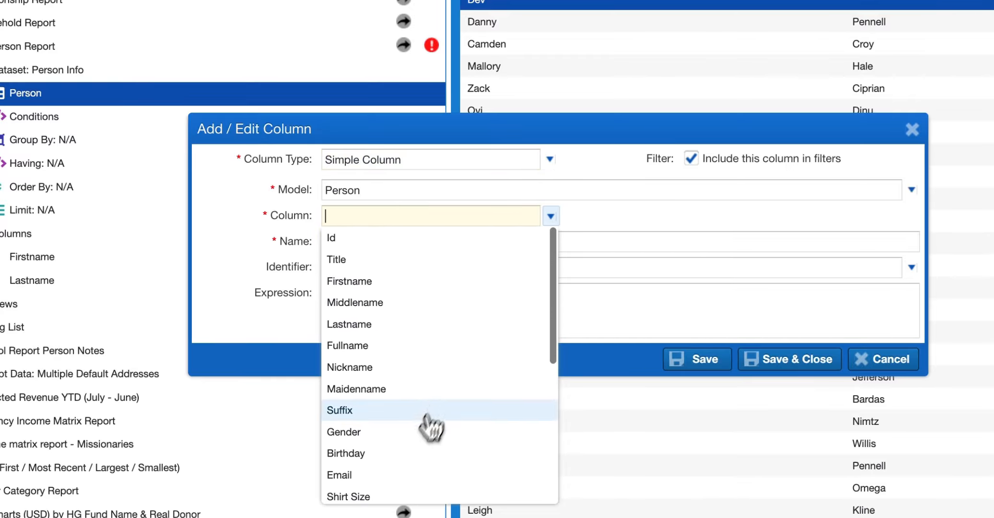
click(403, 455)
click(777, 348)
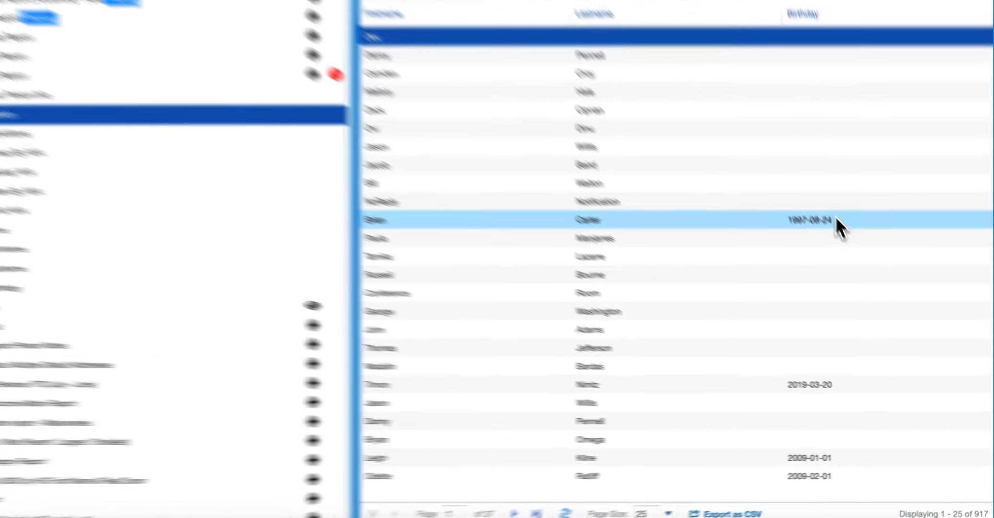
- Go through the report preview rows that have a Birthday value
click(850, 249)
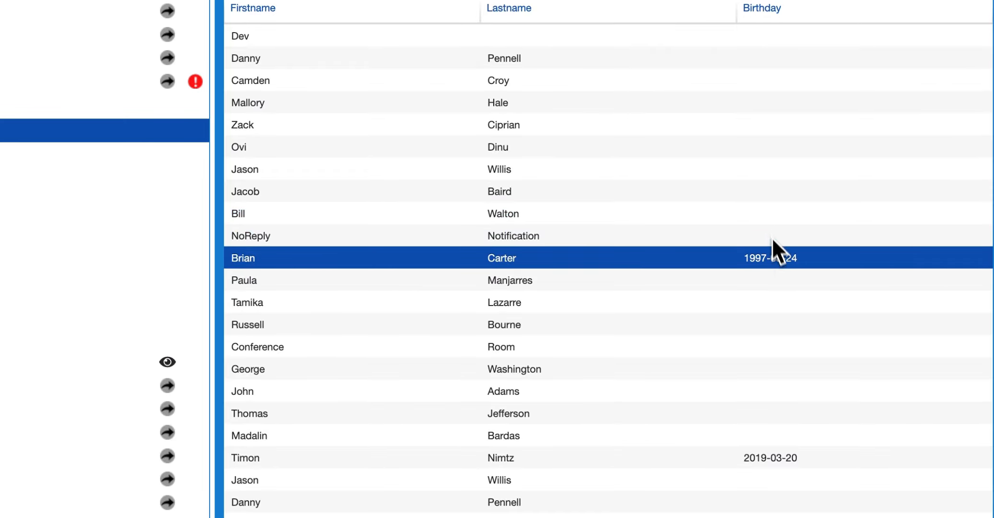
click(812, 458)
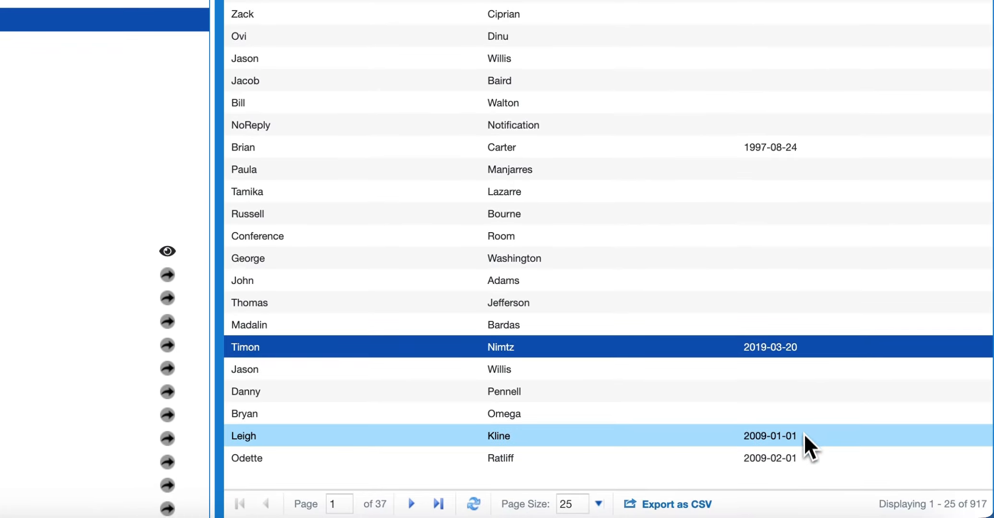
click(805, 437)
click(803, 457)
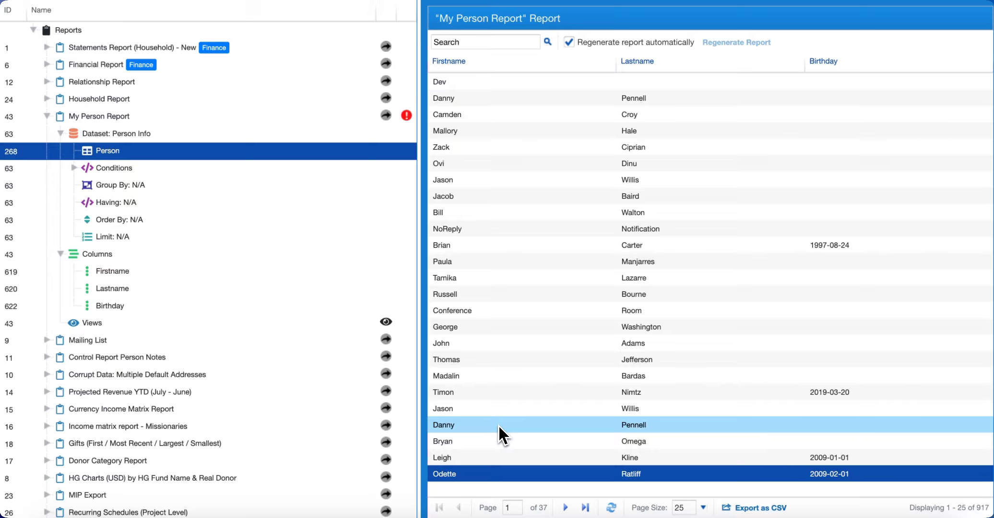
- Add a view named Person Basic Information to My Person Report, rendered as Table, and save it
click(112, 327)
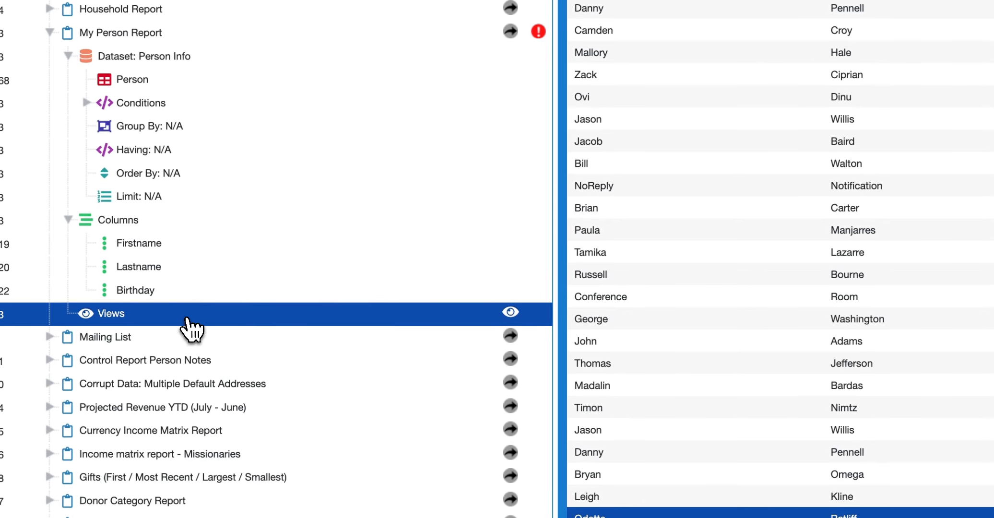
right_click(187, 318)
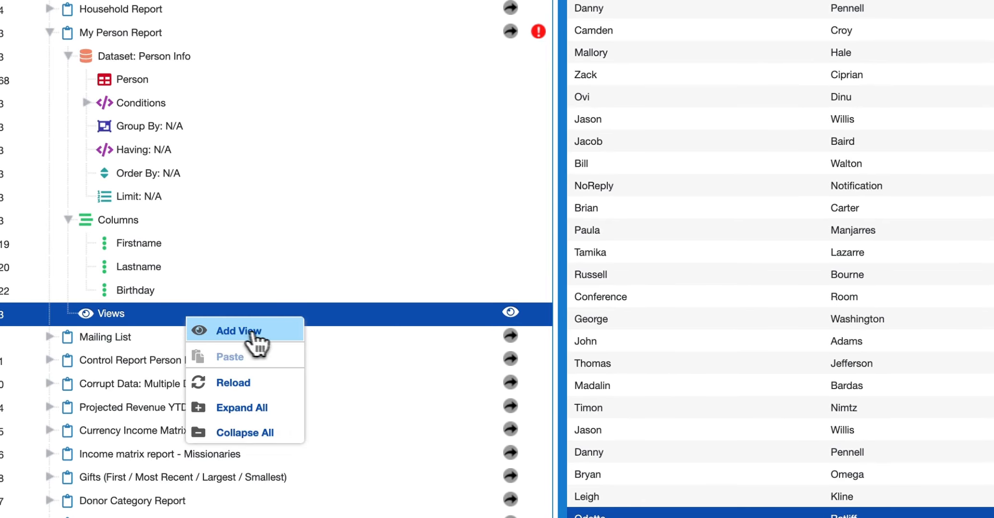
click(286, 342)
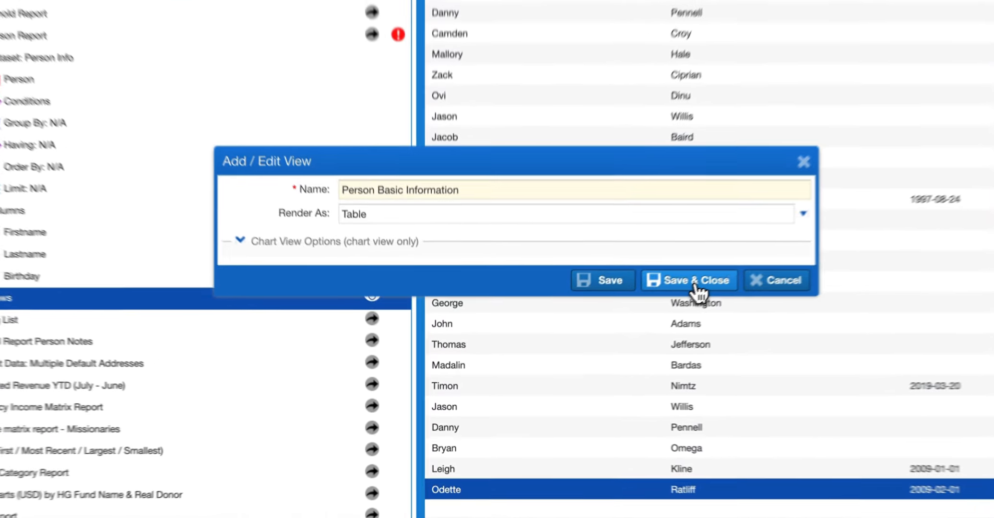
click(638, 309)
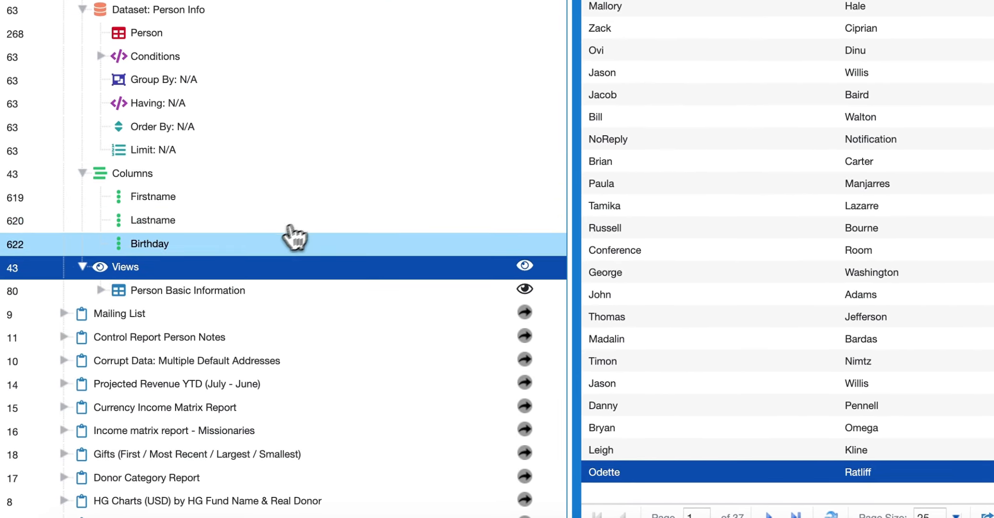
- Expand the Person Basic Information view and look over its columns, conditions, having and limit components
click(102, 291)
click(192, 290)
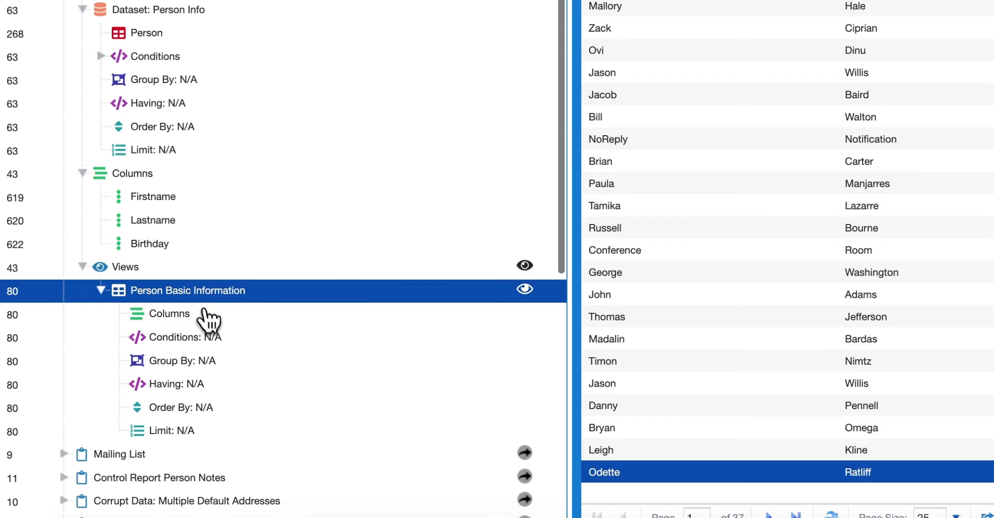
click(207, 316)
click(249, 337)
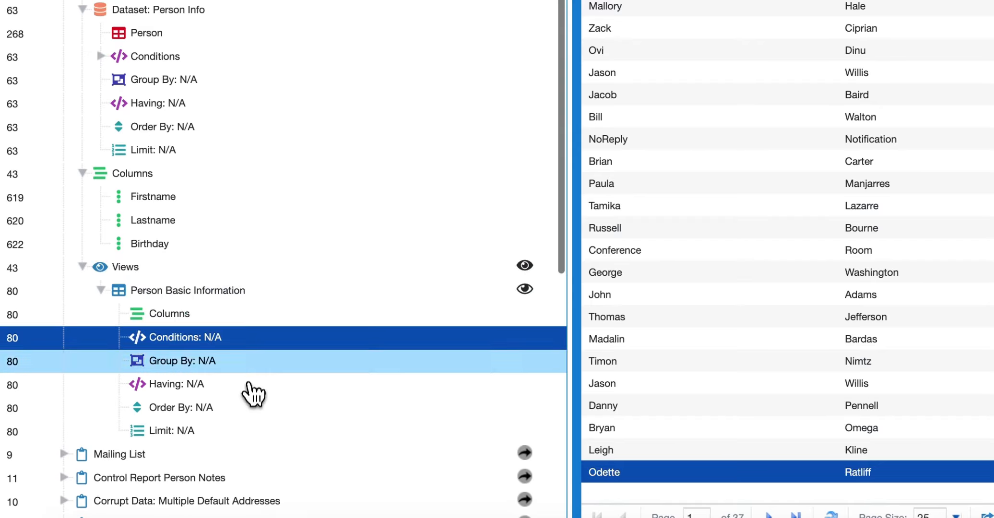
click(250, 384)
click(250, 431)
click(303, 337)
click(312, 314)
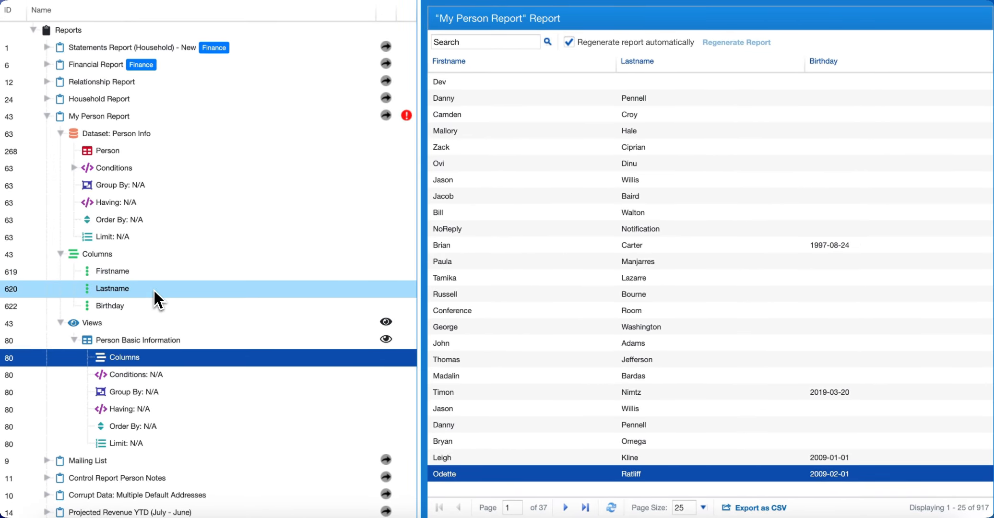
- Add a simple view column for Firstname with Auto format to the Person Basic Information view, and save it
right_click(154, 387)
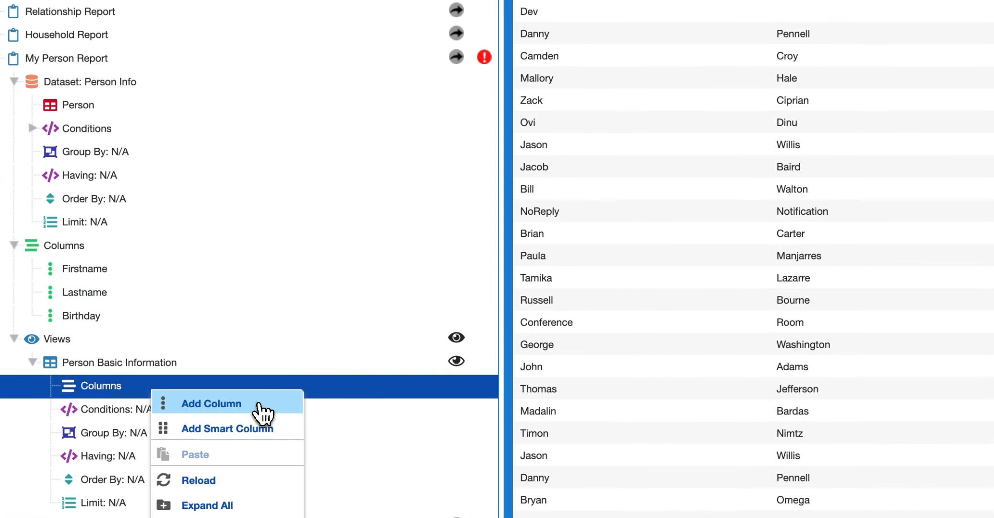
click(262, 407)
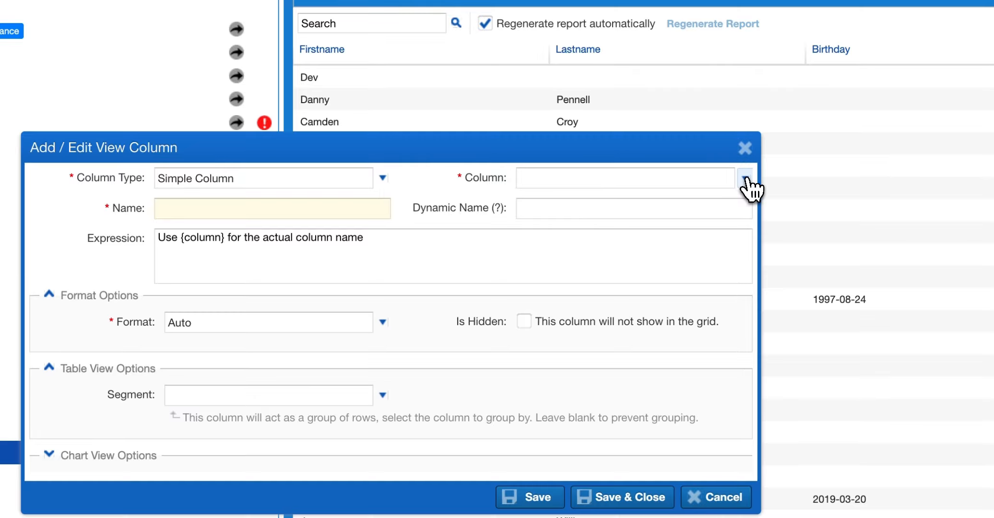
click(745, 178)
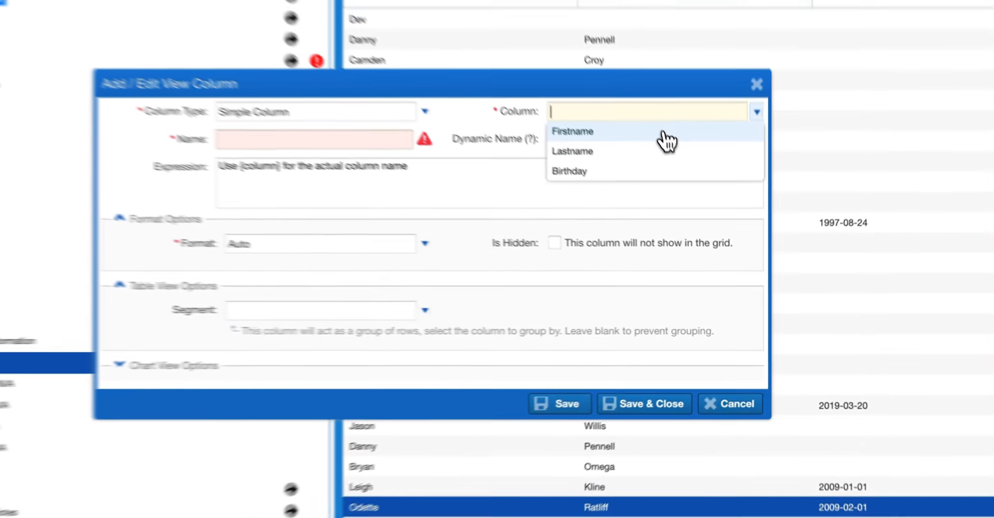
click(653, 172)
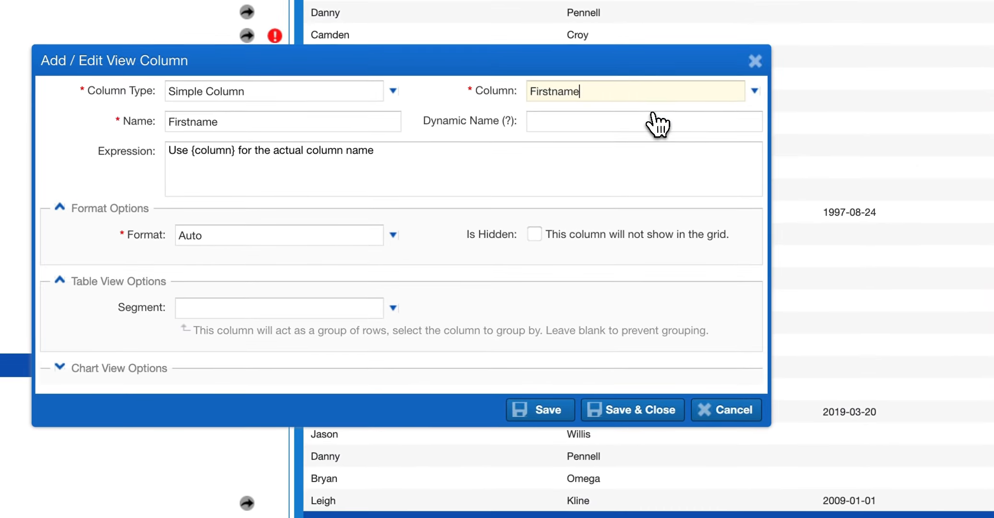
click(632, 409)
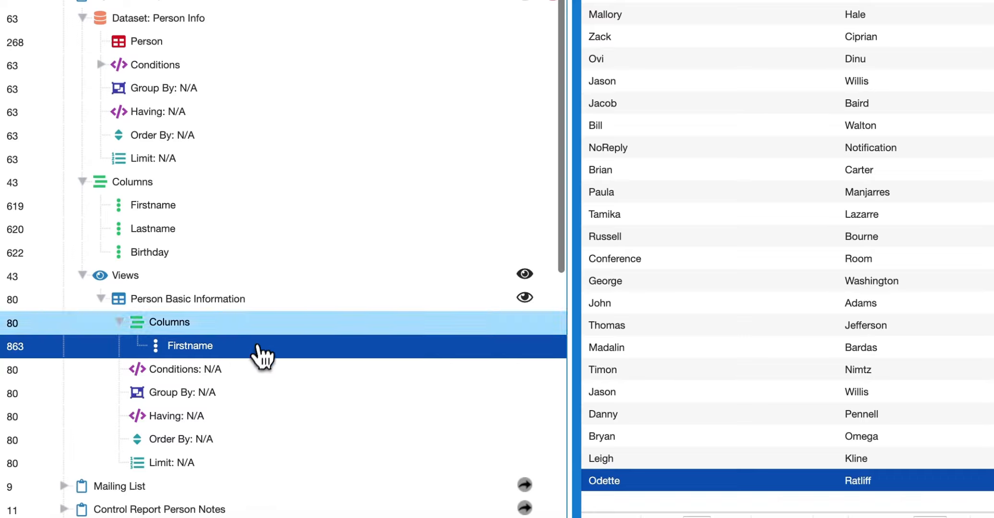
- Copy the report's Lastname and Birthday columns together into the Columns of the Person Basic Information view
click(286, 302)
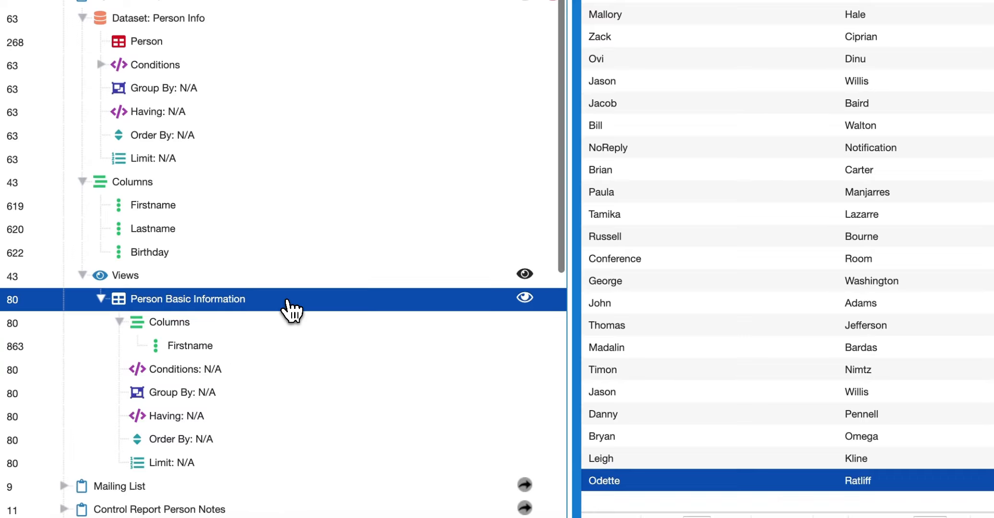
click(288, 230)
click(250, 325)
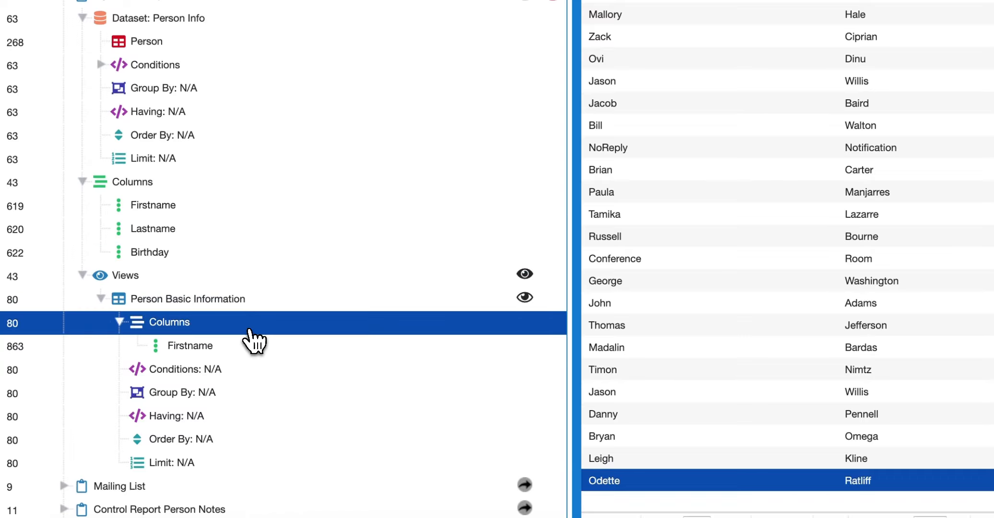
click(219, 232)
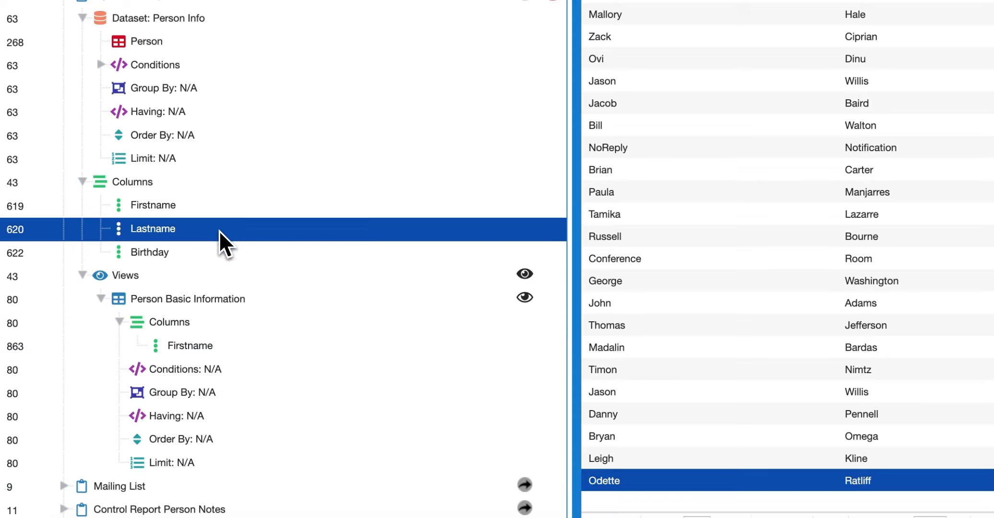
shift+click(235, 253)
drag(238, 250, 136, 324)
- Check the Firstname, Lastname and Birthday entries under the Person Basic Information view's Columns
click(323, 352)
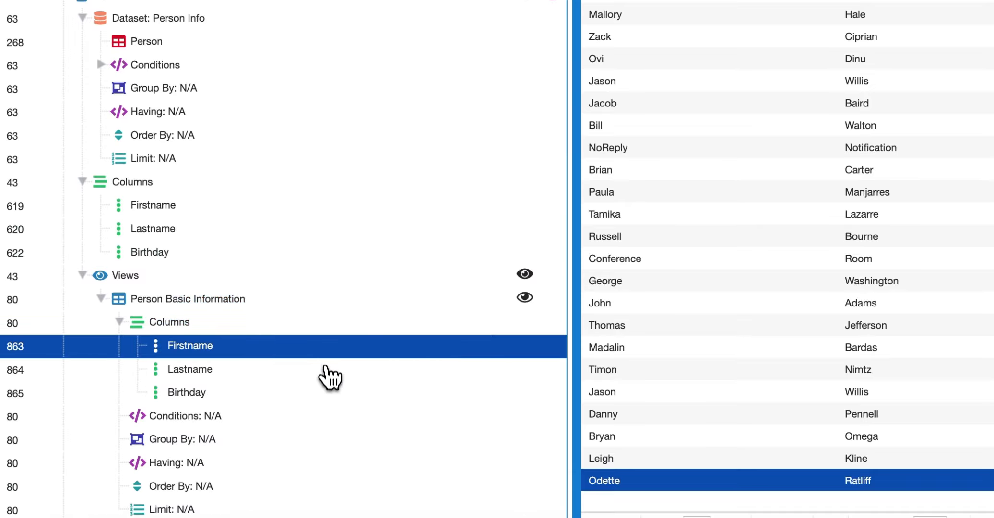
click(323, 371)
click(323, 396)
click(350, 350)
click(377, 322)
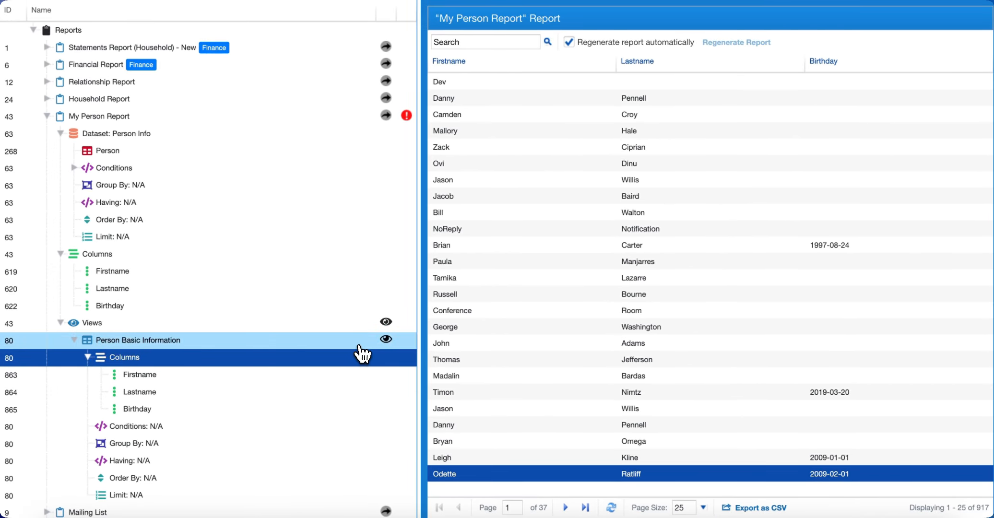
- Open the rendered Person Basic Information view, check its title and table, and return to the report builder
click(386, 342)
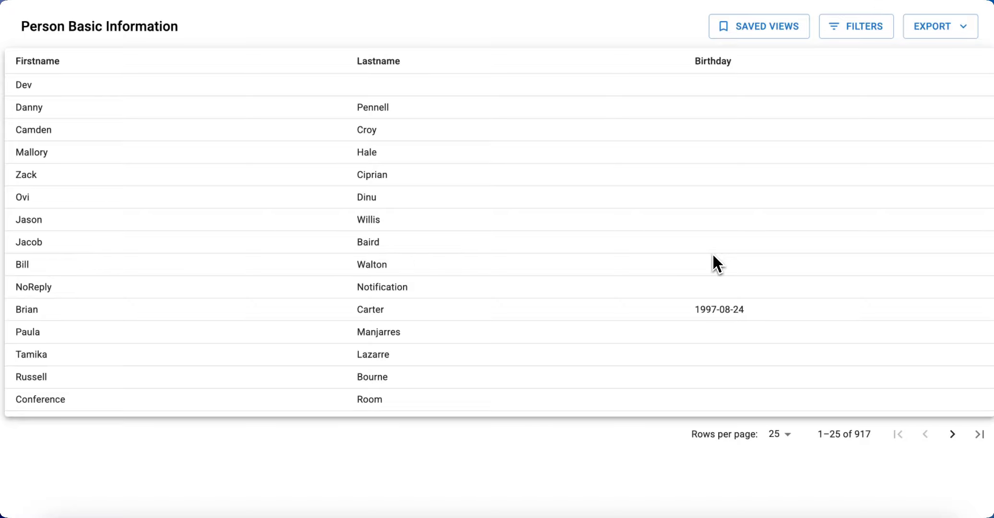
drag(191, 26, 1, 30)
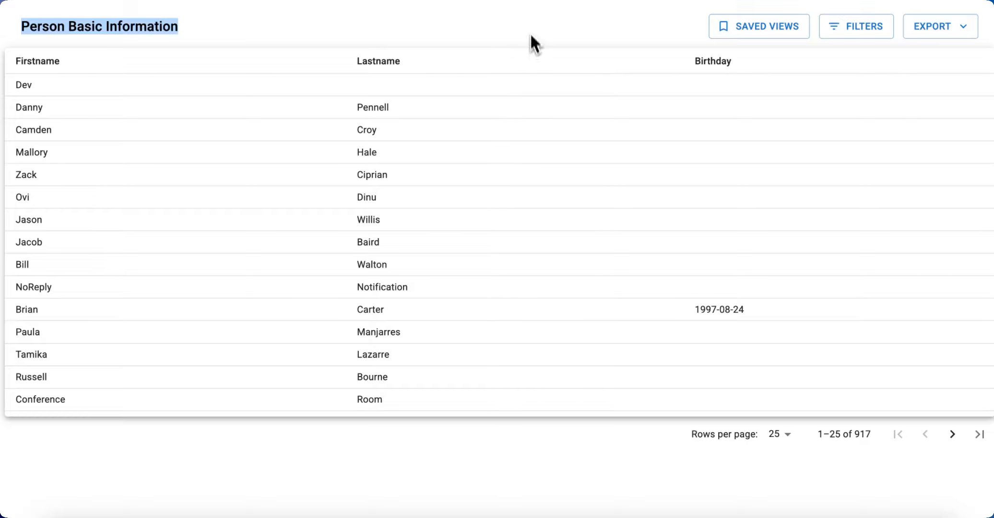
click(525, 19)
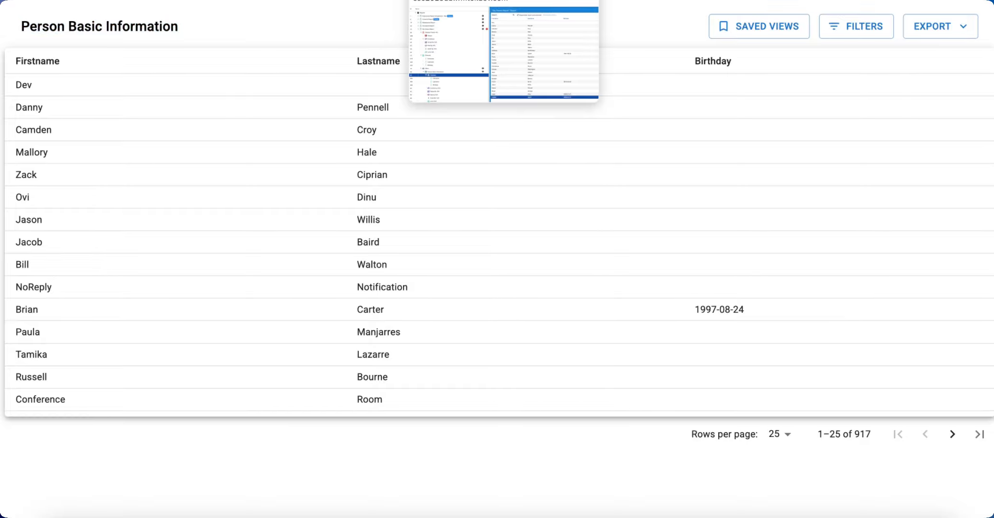
click(471, 0)
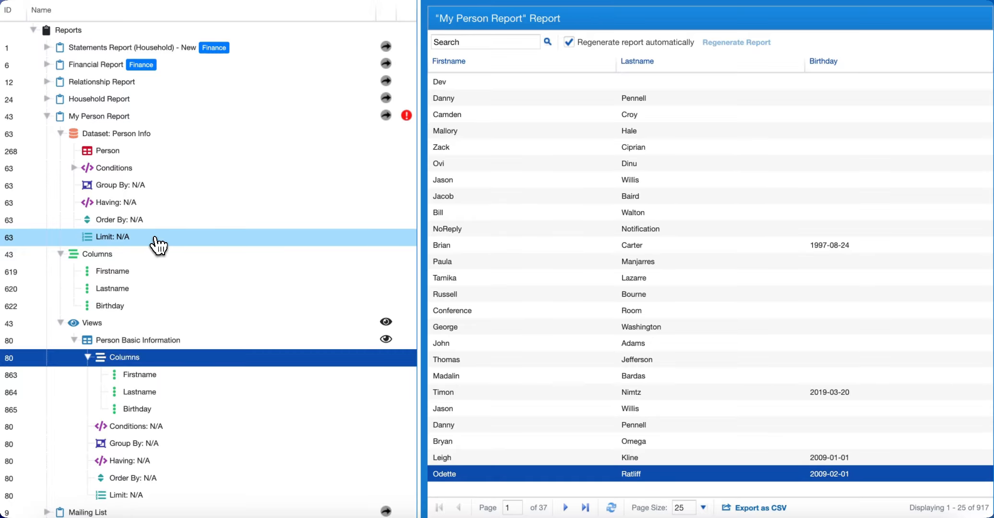
- Examine which Person model fields are available for a new simple column, and close the column form without saving
click(162, 151)
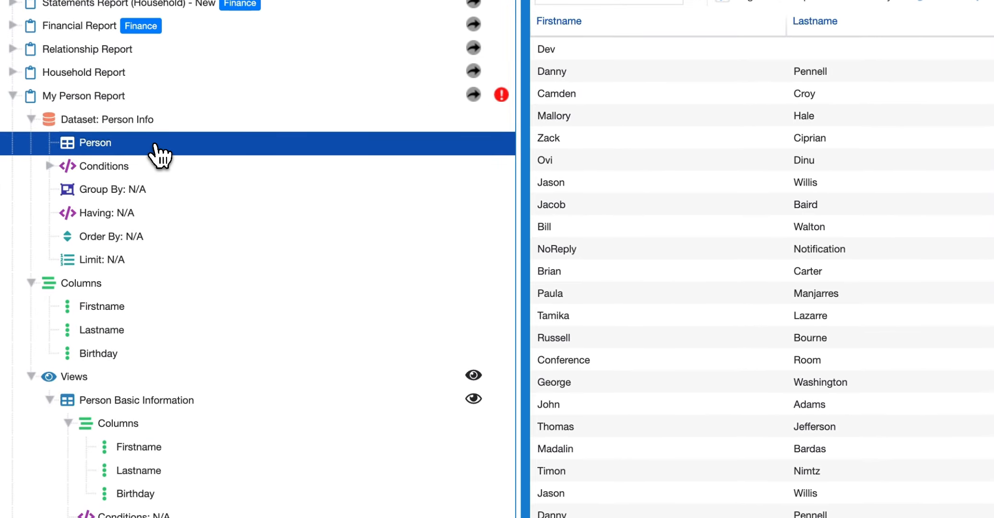
right_click(155, 145)
click(198, 156)
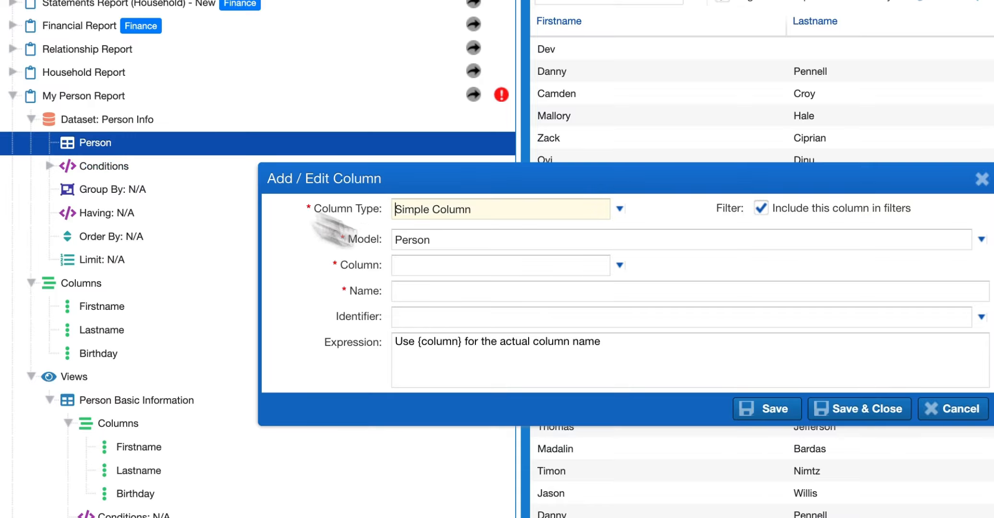
click(620, 266)
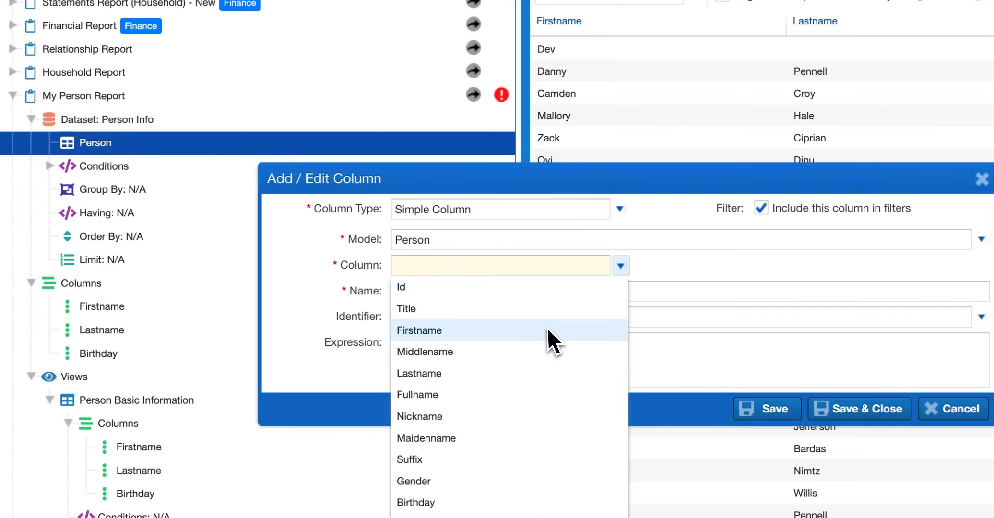
scroll(548, 331, down, 1)
scroll(547, 331, down, 5)
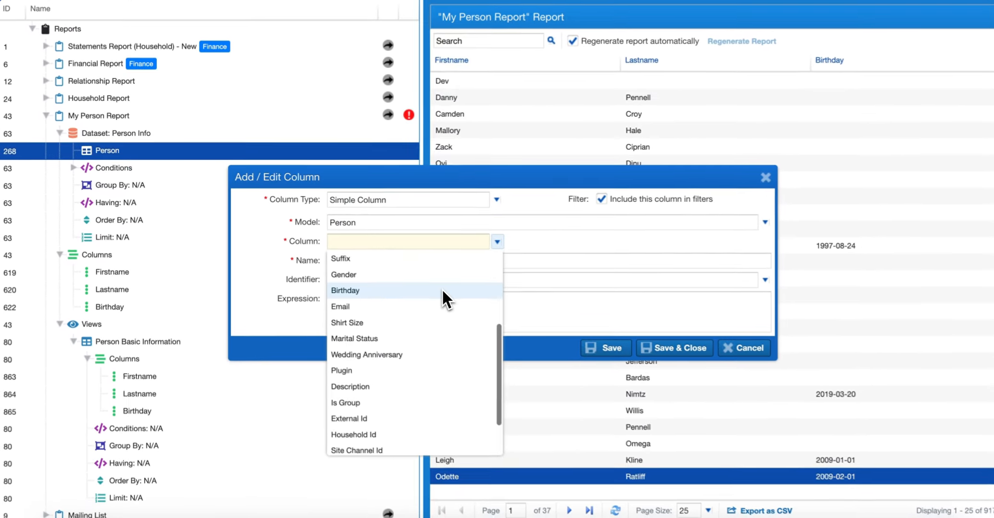
scroll(440, 288, up, 6)
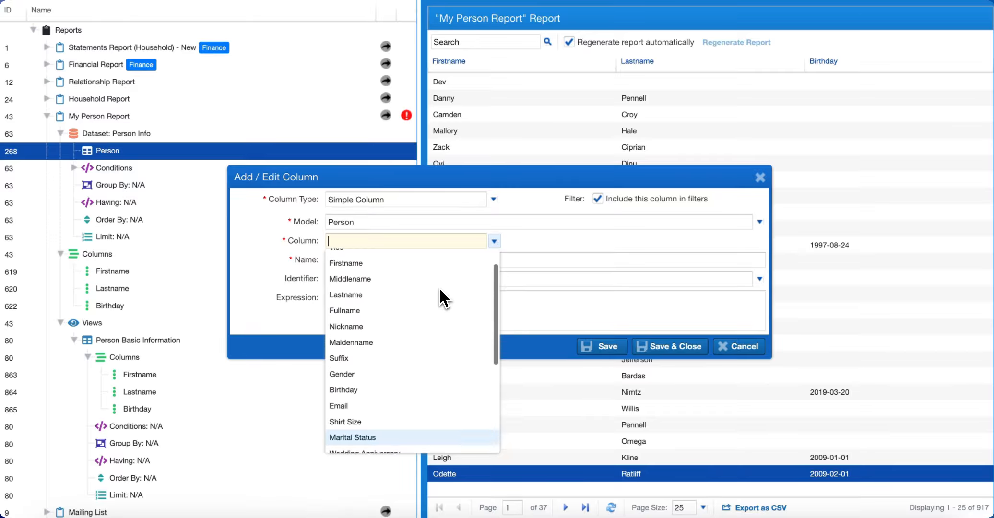
click(760, 177)
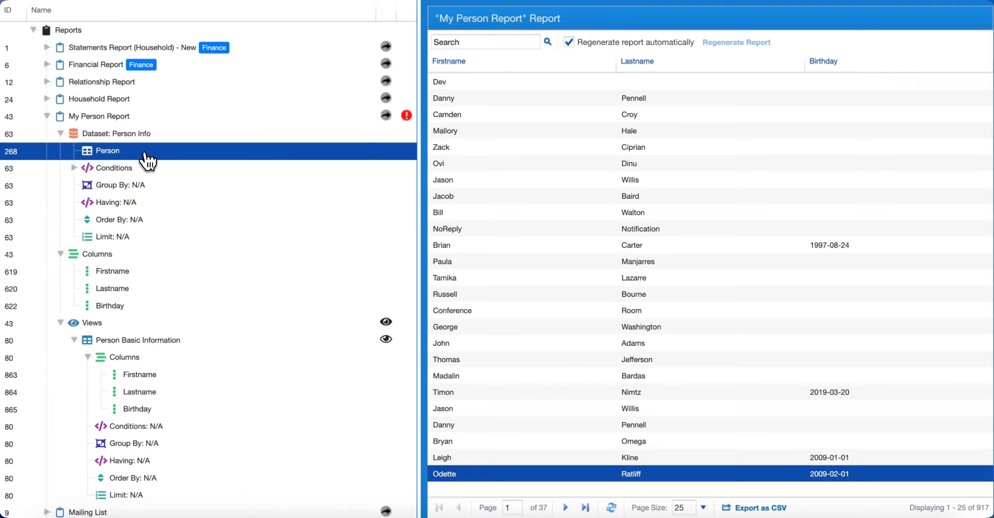
- Add the Person Address (Default Address) model under Person in the Person Info dataset with a LEFT join, and save it
right_click(137, 151)
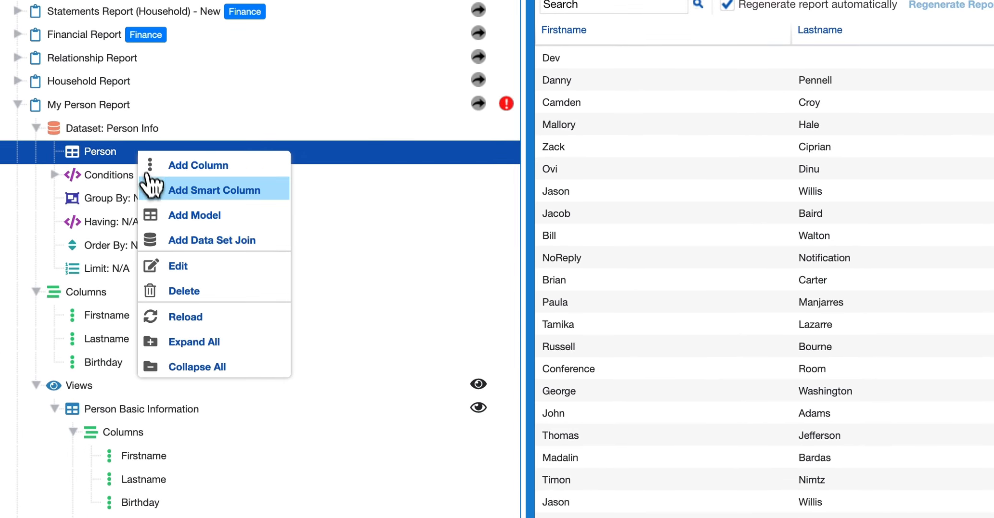
click(251, 219)
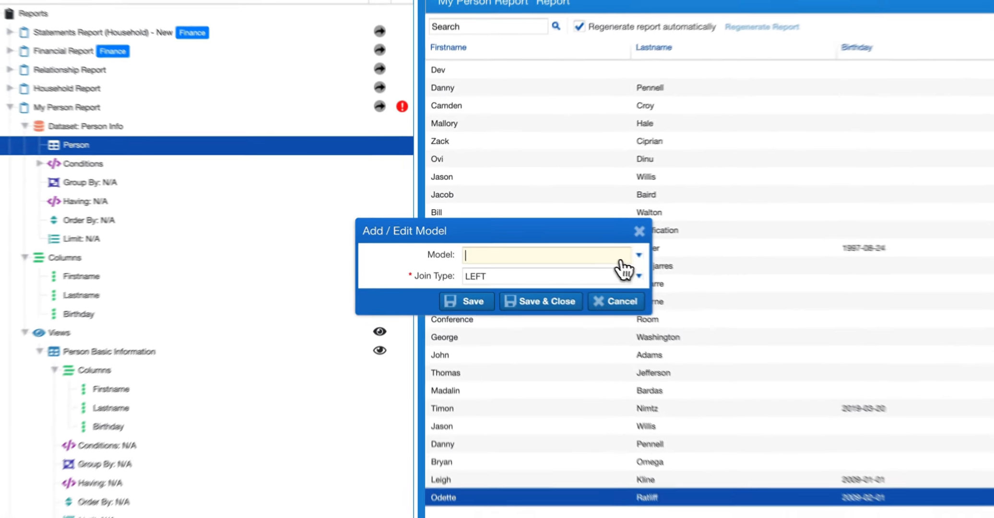
click(593, 253)
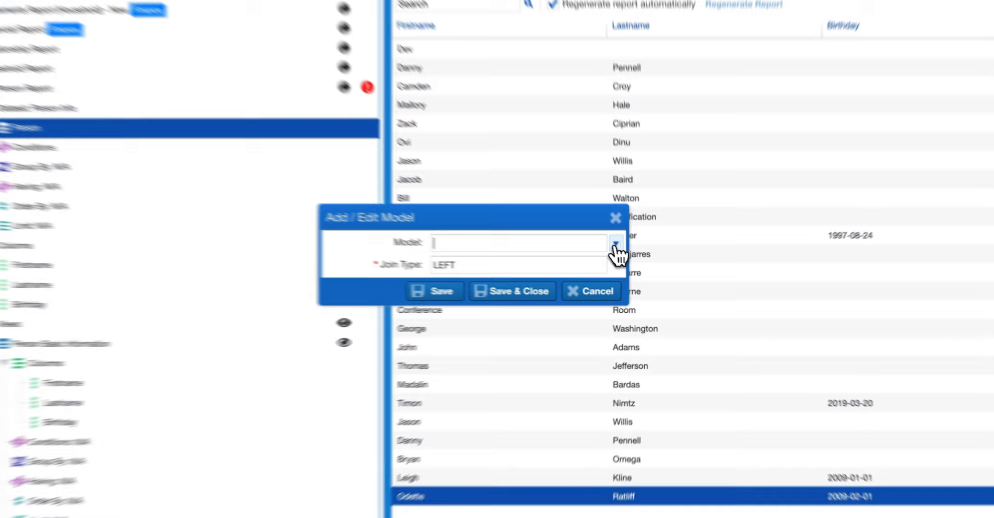
click(615, 244)
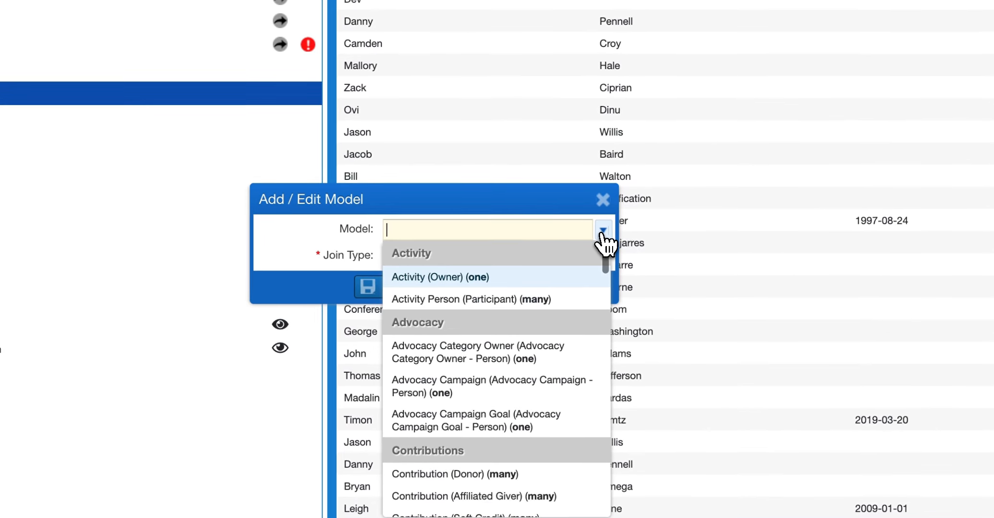
scroll(543, 328, down, 2)
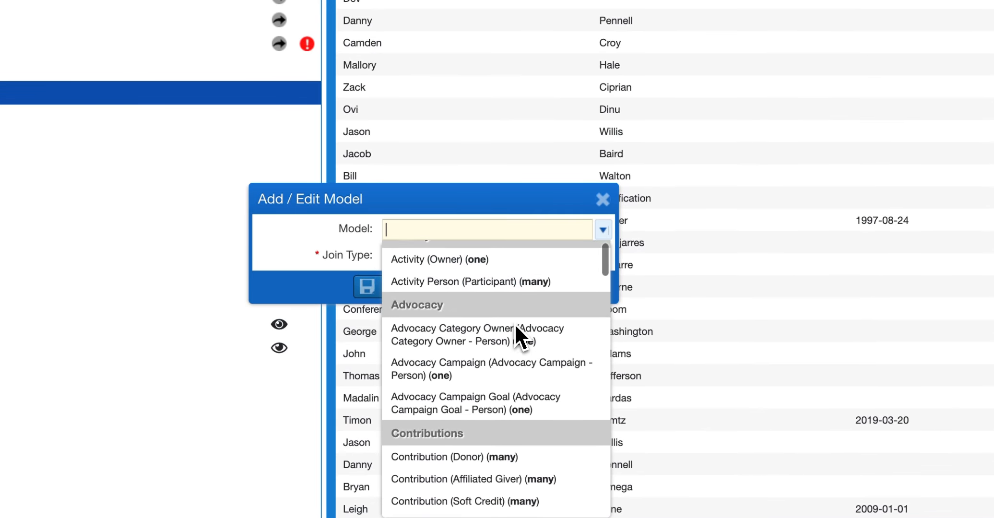
scroll(514, 323, down, 10)
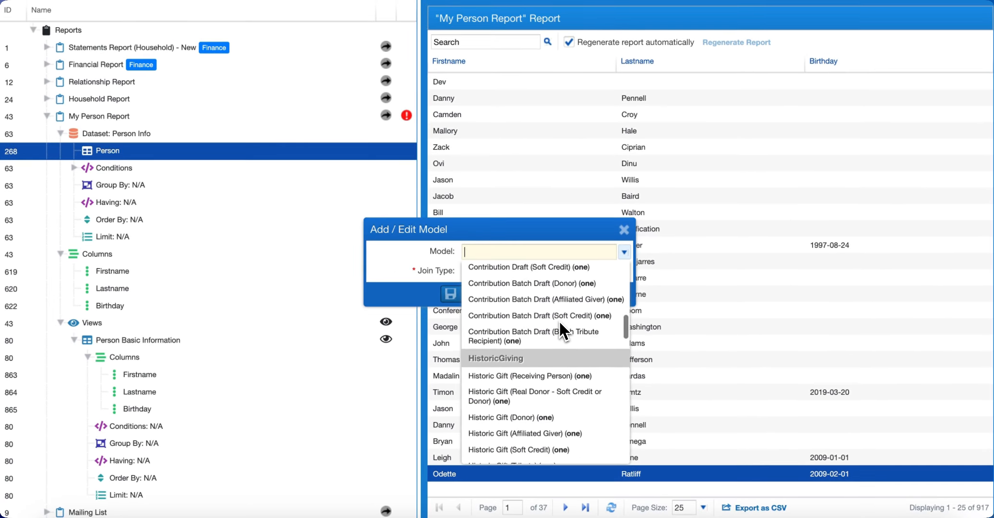
scroll(559, 321, down, 8)
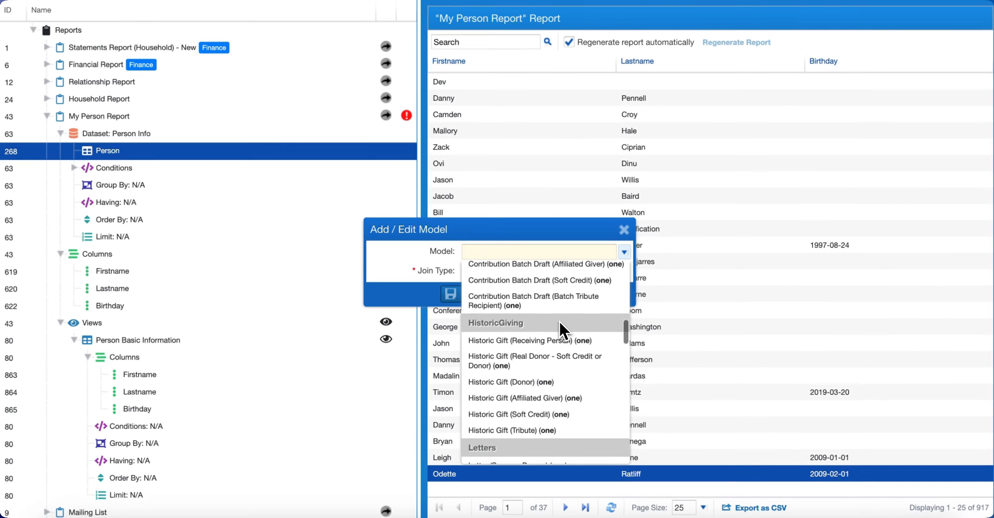
scroll(559, 320, down, 3)
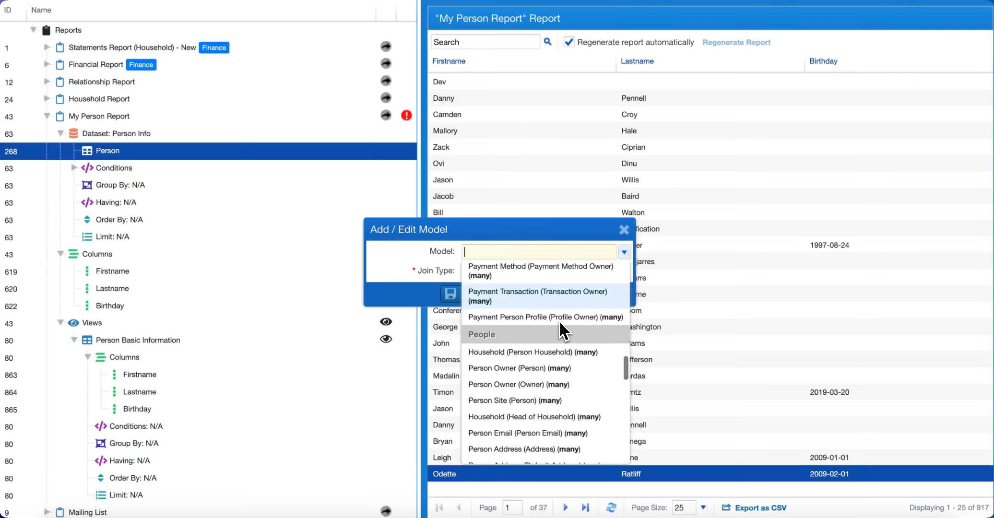
scroll(521, 326, down, 2)
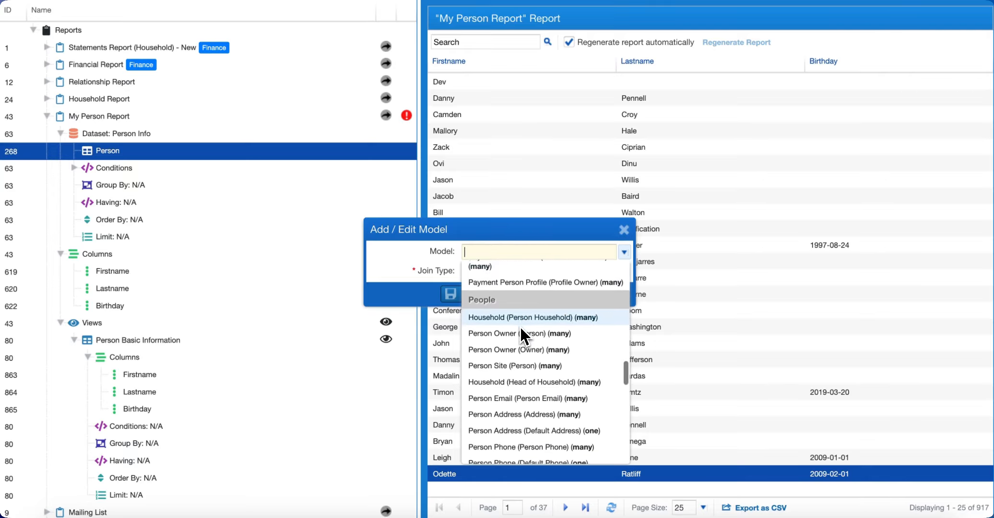
scroll(534, 381, down, 3)
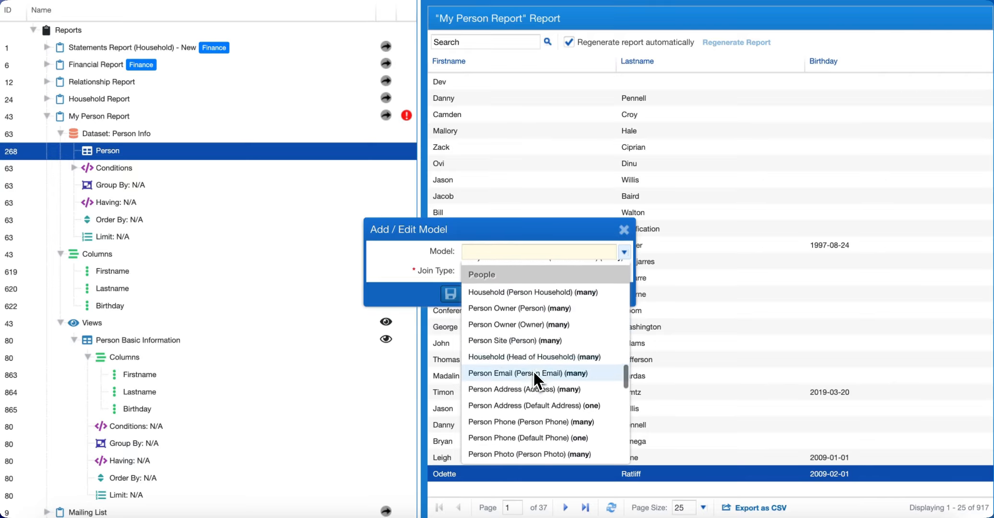
scroll(533, 370, down, 1)
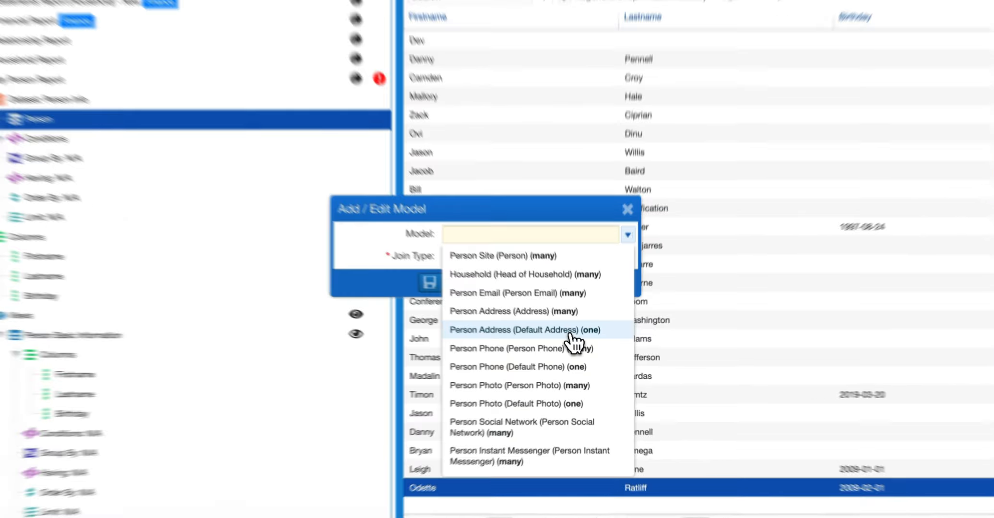
click(575, 336)
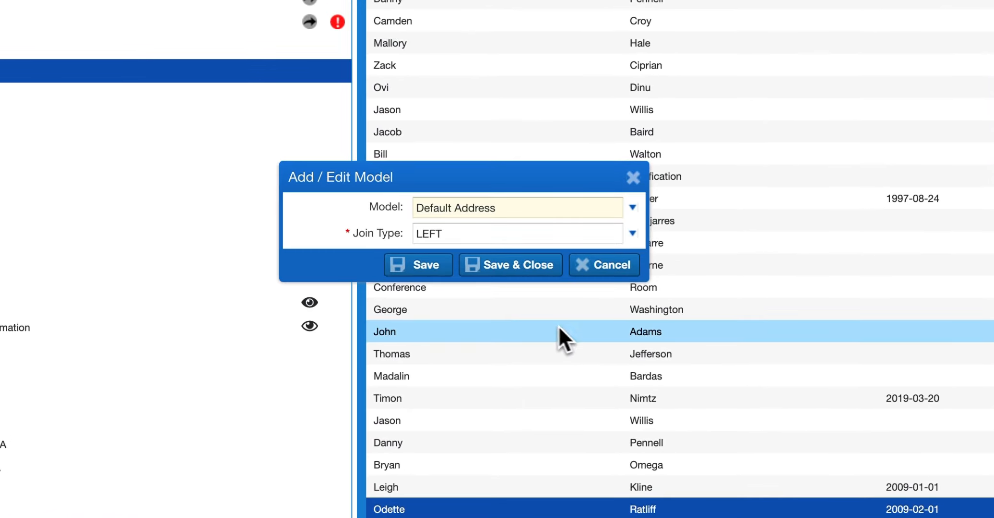
click(499, 276)
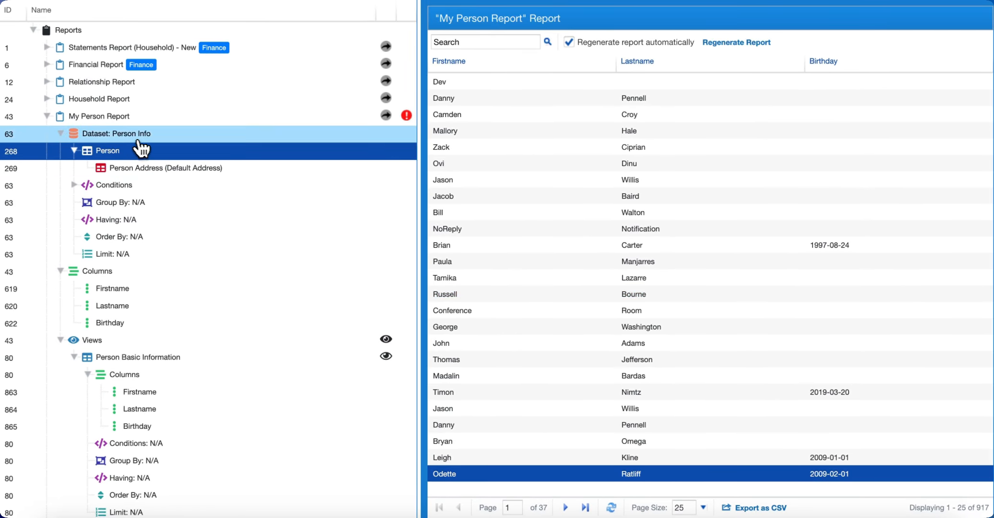
- Examine how Person Address (Default Address) is nested under Person and which join types it offers, and close its settings without saving
click(137, 168)
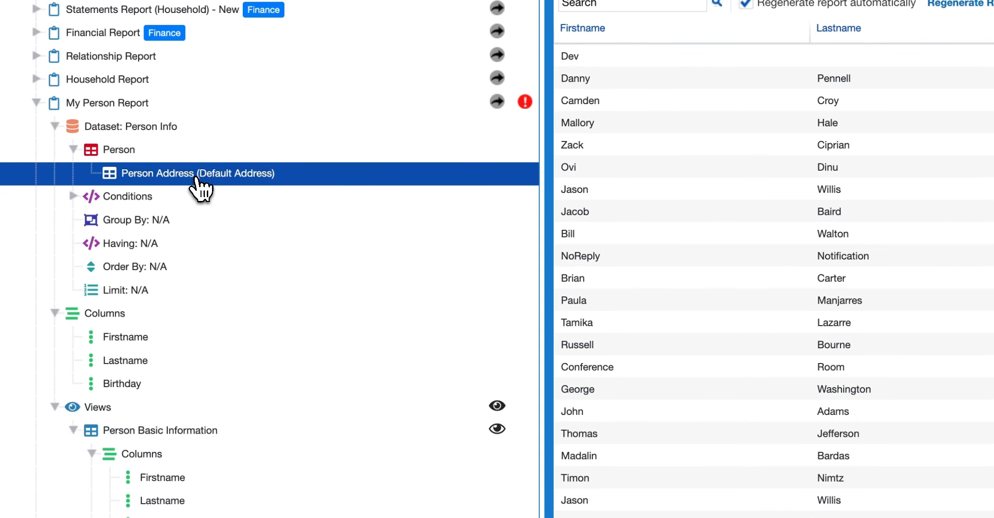
click(144, 154)
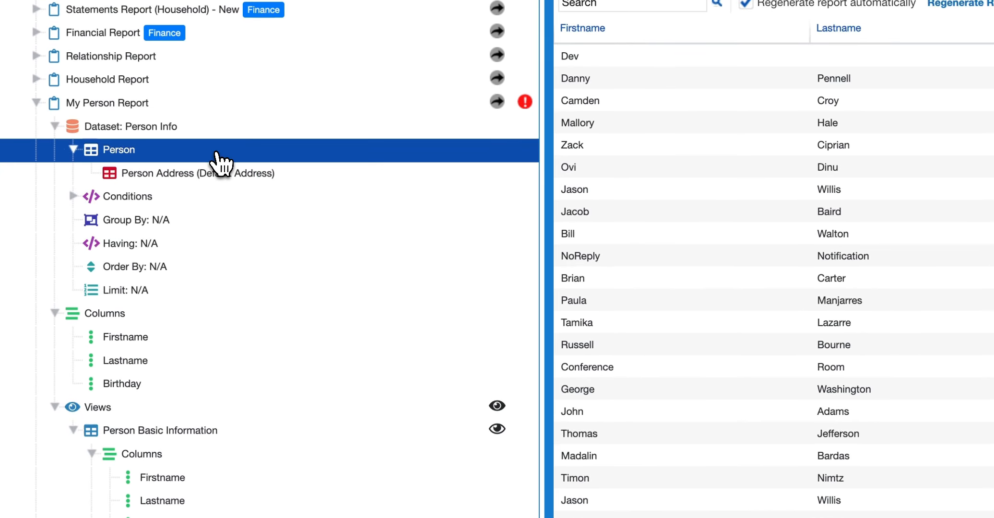
click(217, 173)
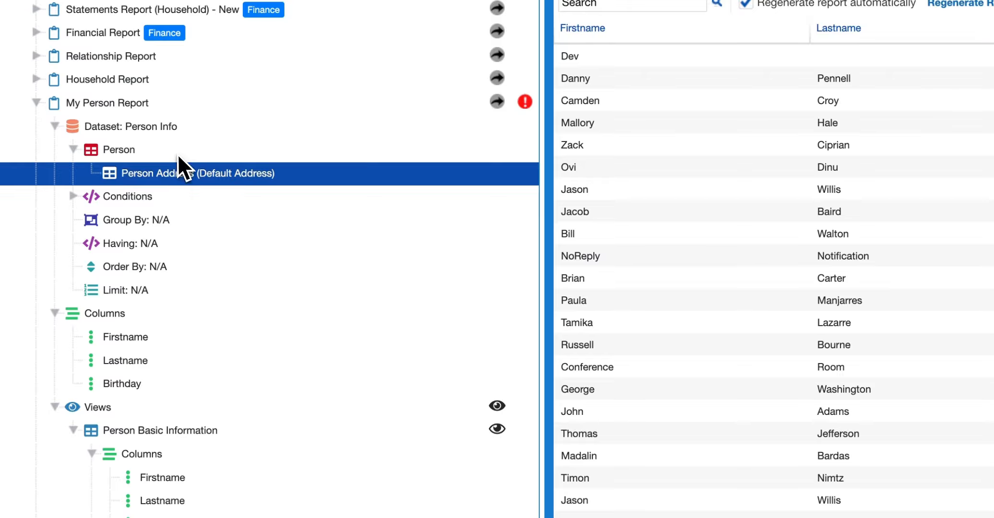
click(177, 153)
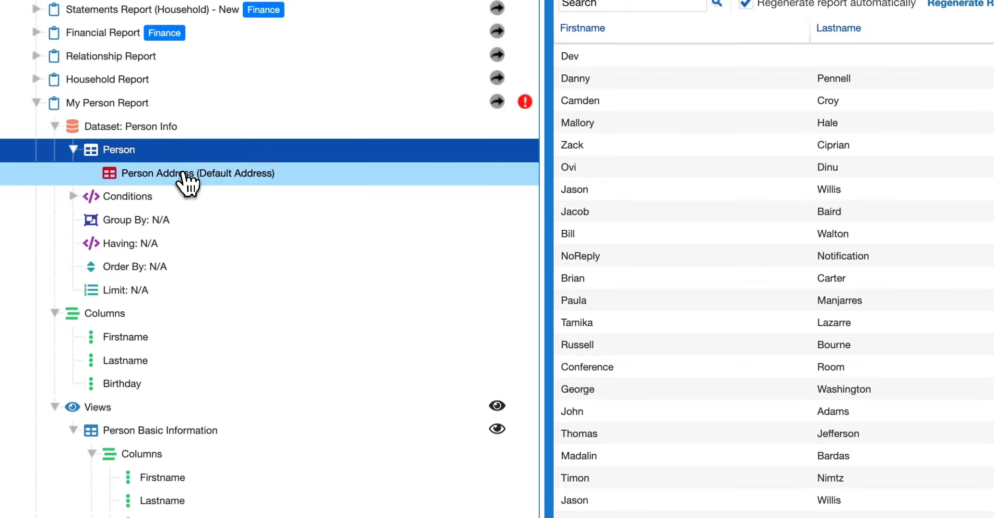
double_click(185, 175)
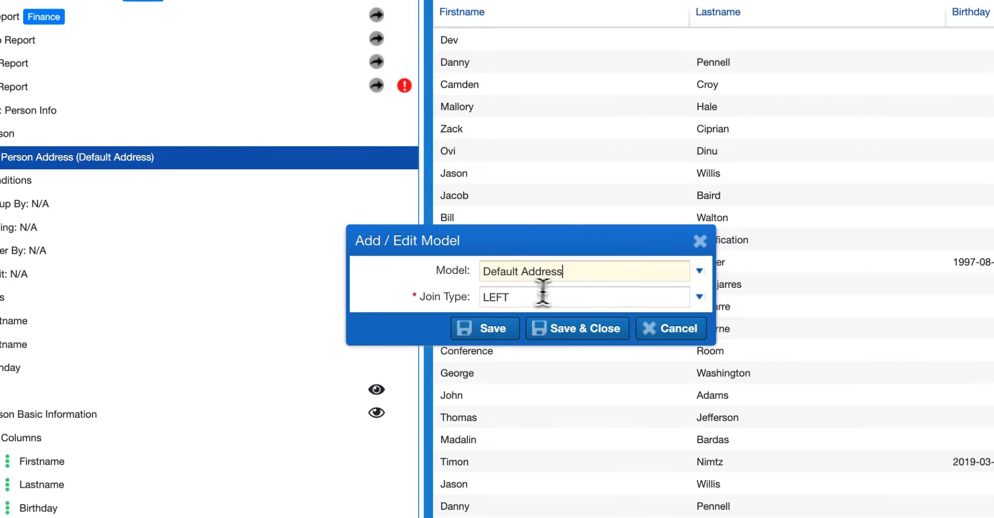
click(581, 295)
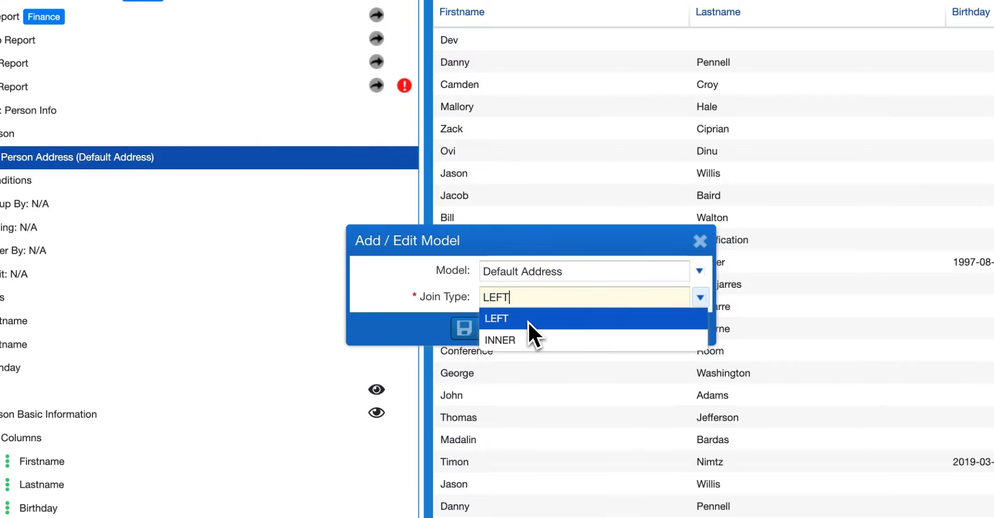
click(701, 241)
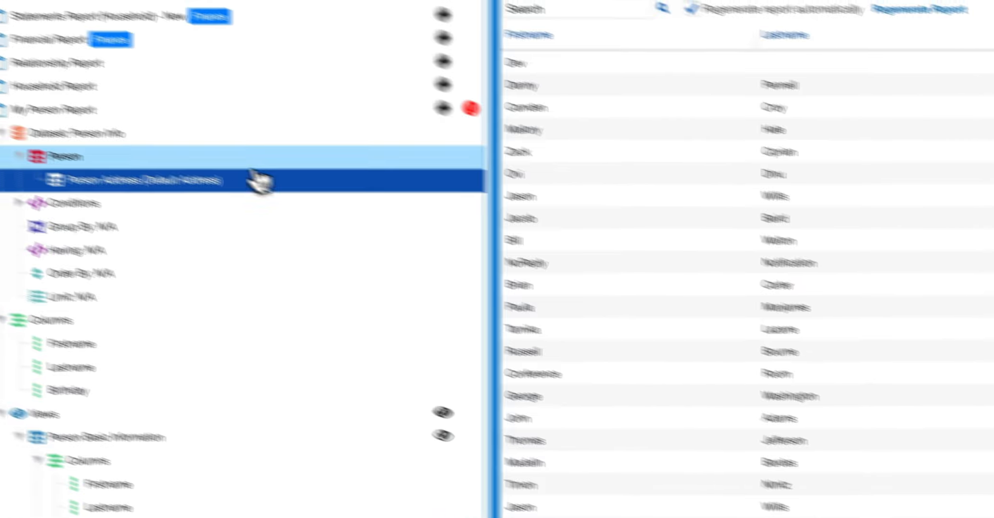
click(26, 134)
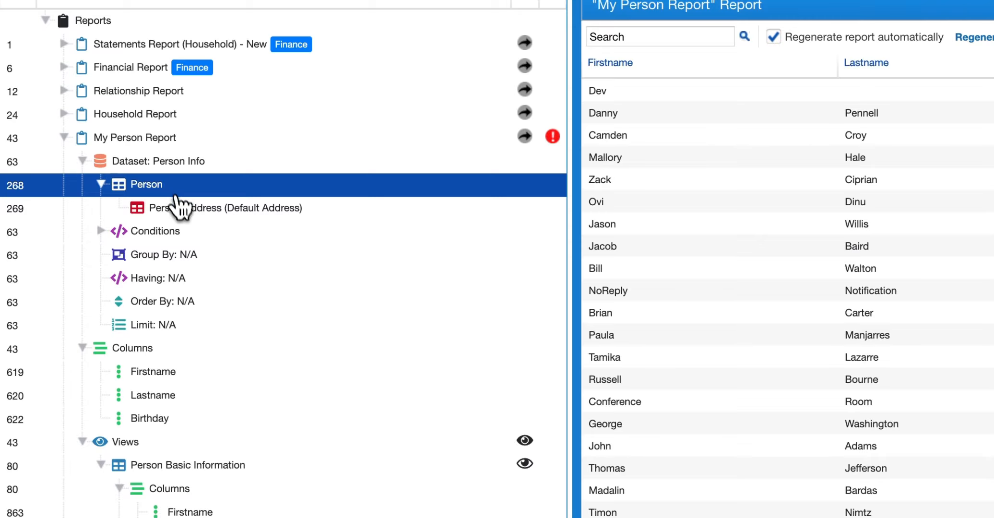
- Add a simple column for Address1 from the Person Address (Default Address) model, included in filters, and save it
click(179, 211)
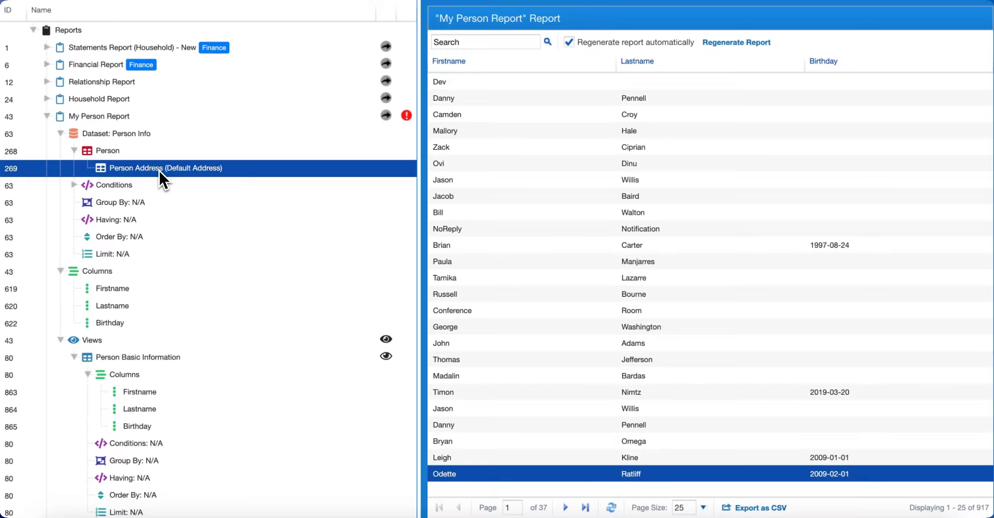
right_click(163, 168)
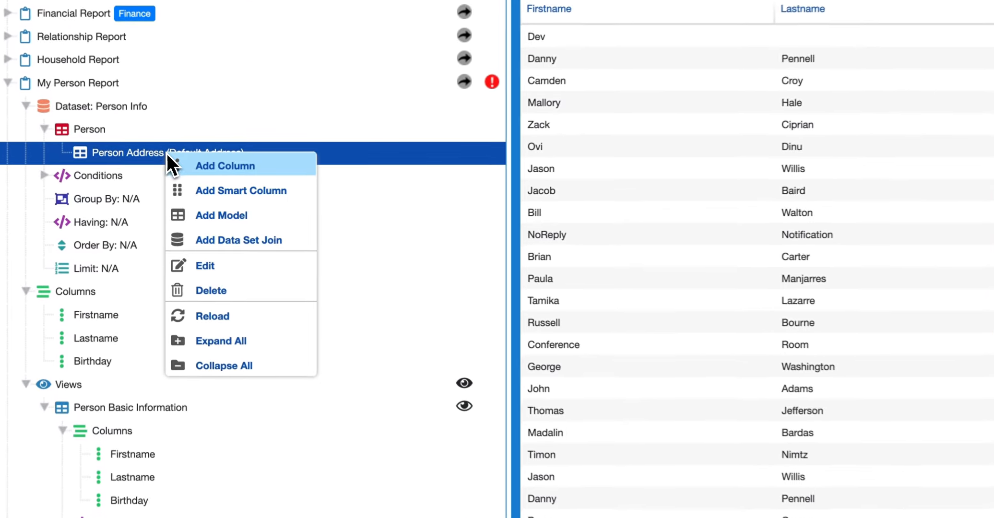
click(288, 173)
click(614, 250)
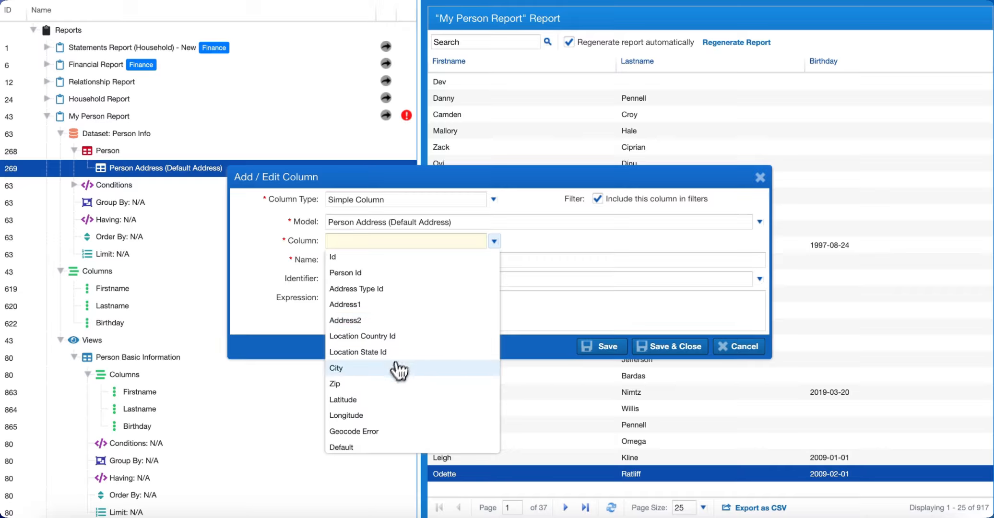
scroll(413, 403, down, 2)
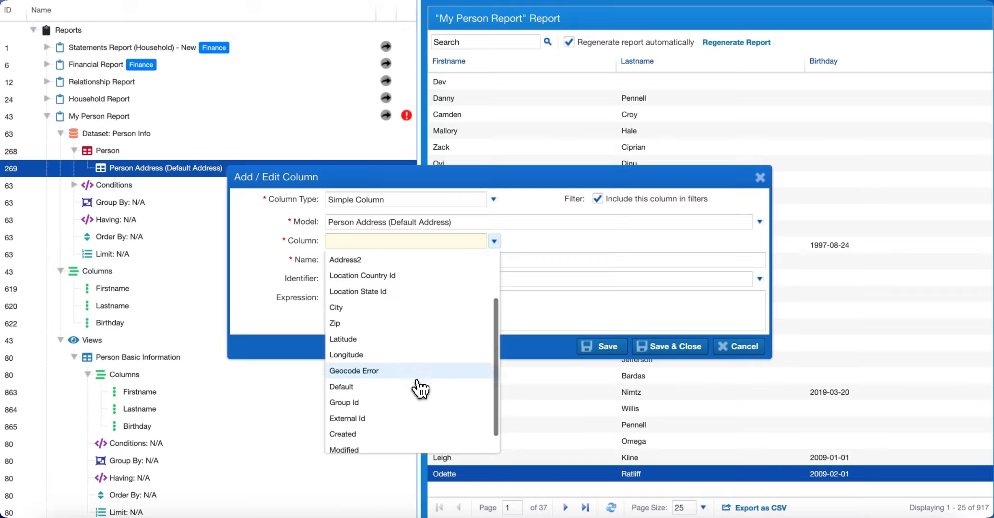
scroll(420, 389, up, 2)
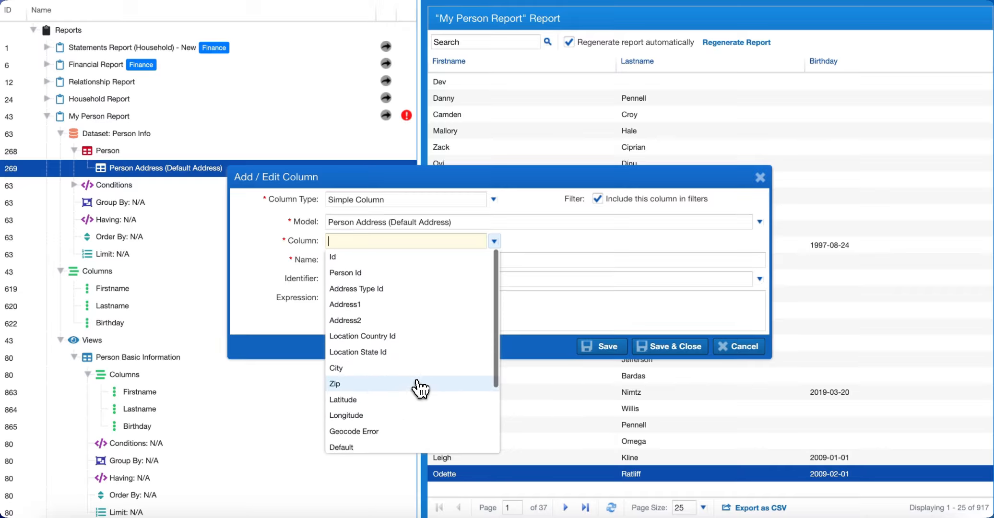
click(419, 305)
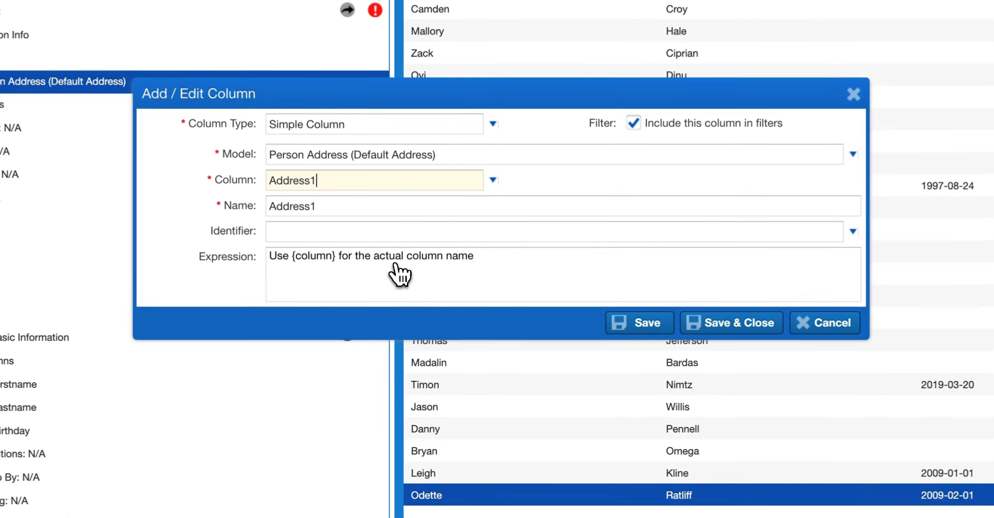
click(736, 330)
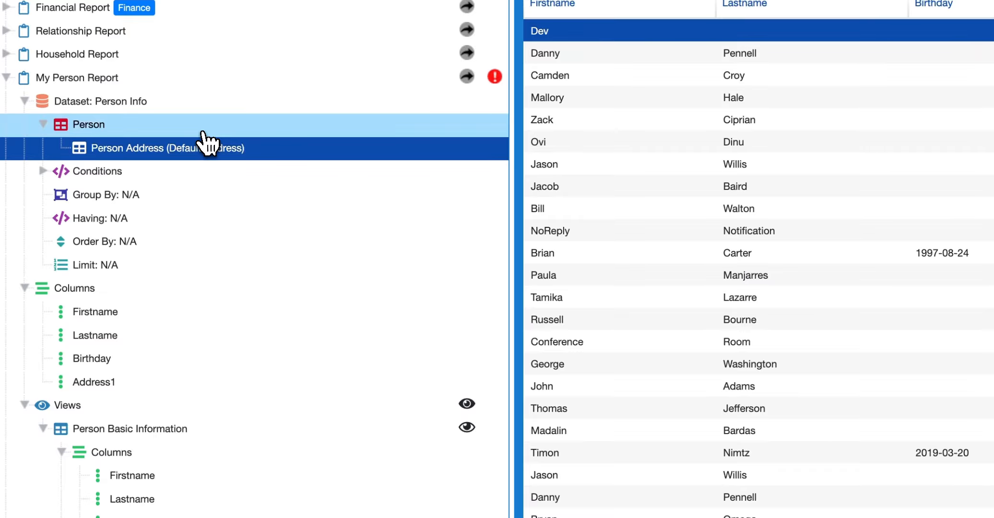
- Add a simple column for Location State Id from the Person Address (Default Address) model, included in filters, and save it
right_click(187, 148)
click(216, 163)
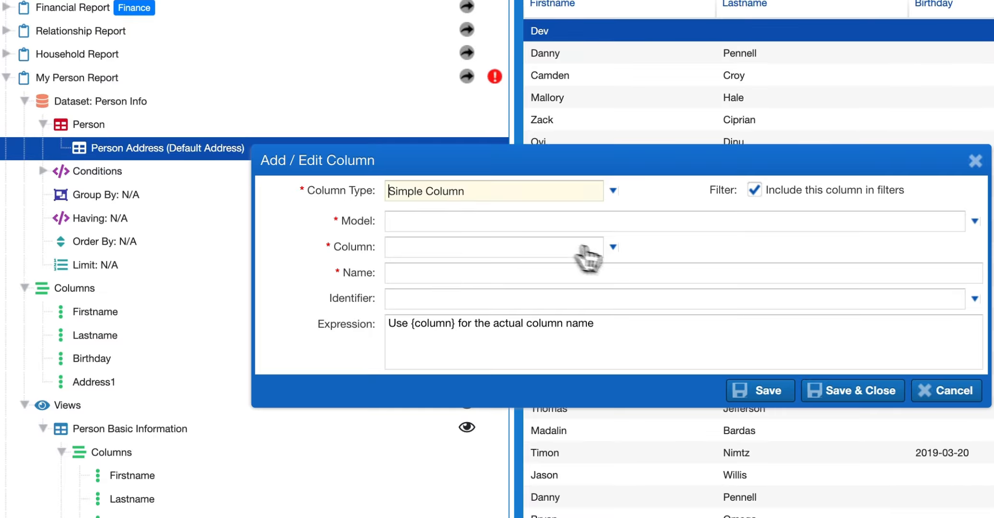
click(613, 247)
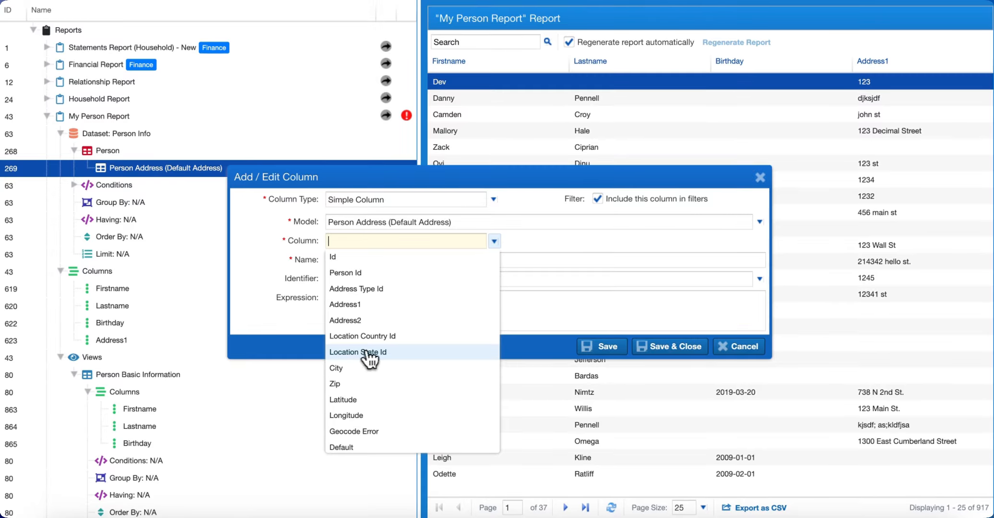
click(412, 354)
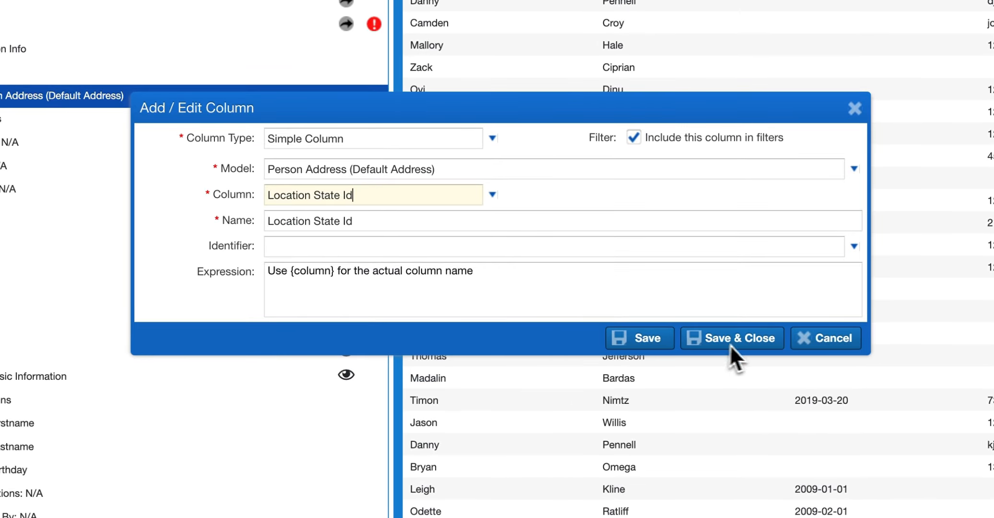
click(732, 341)
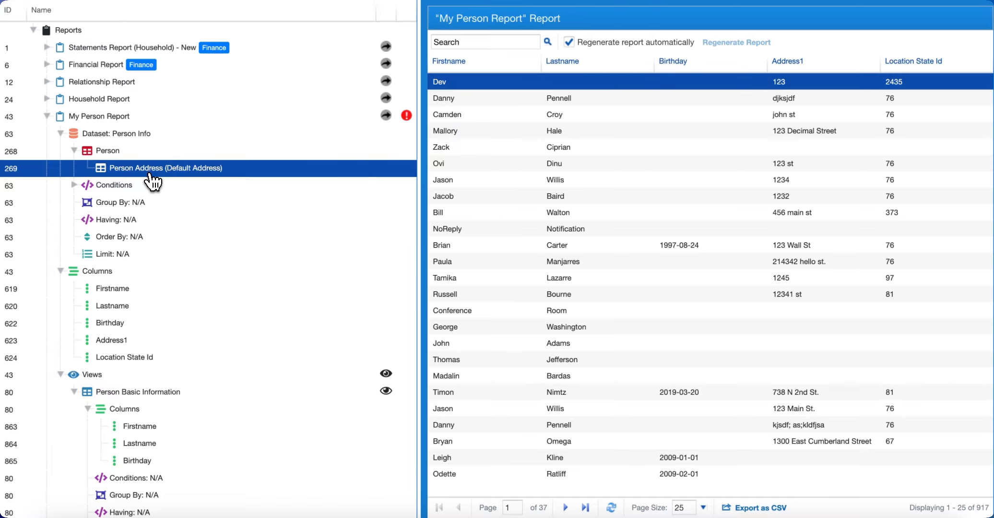
- Add the Datagroup: Location State (Address State) model under Person Address (Default Address) with a LEFT join, and save it
right_click(150, 178)
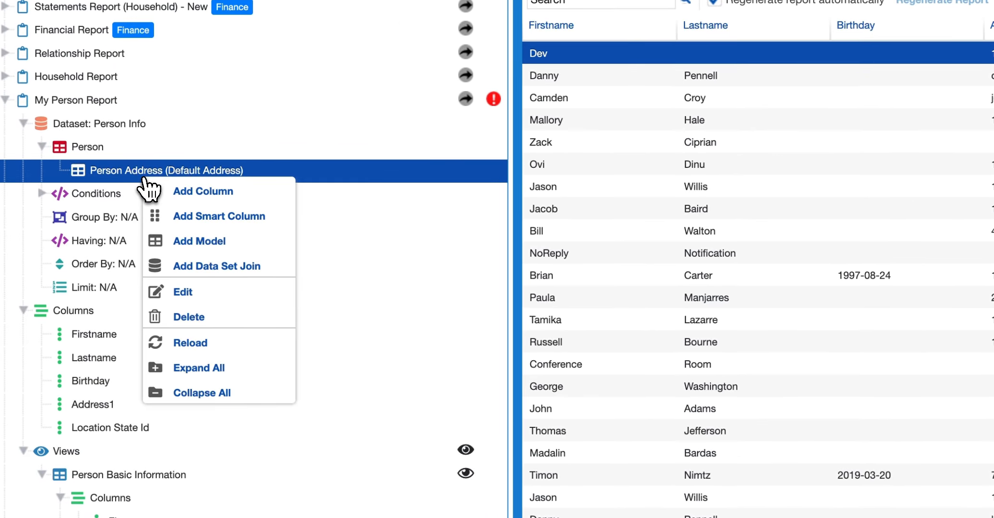
click(229, 247)
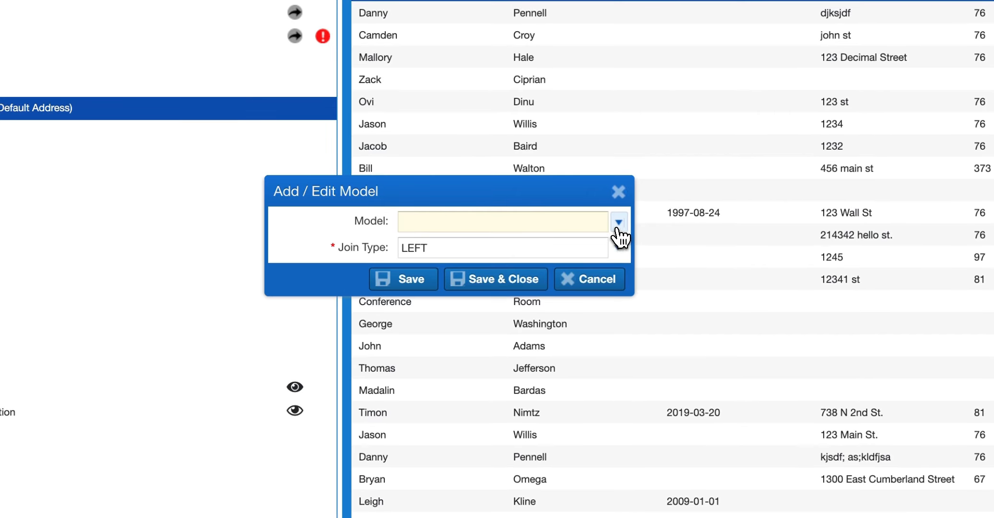
click(618, 223)
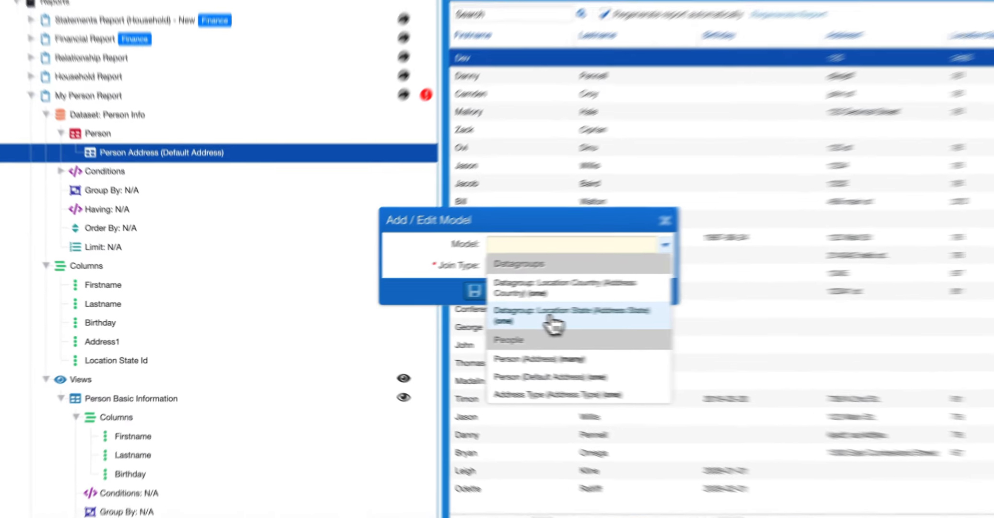
click(522, 321)
click(655, 298)
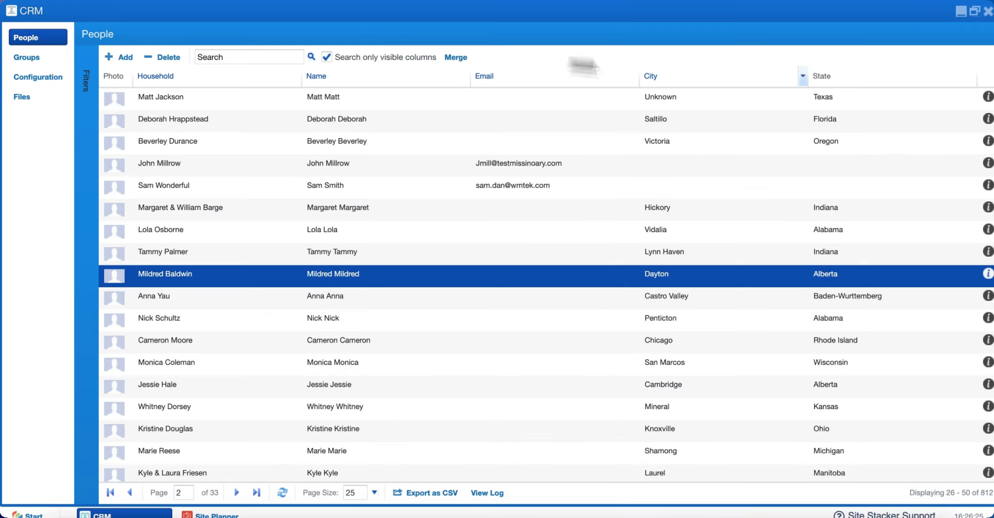
- Close the CRM window, open Data Groups, and examine the countries, codes and names stored in the Location State group
click(988, 11)
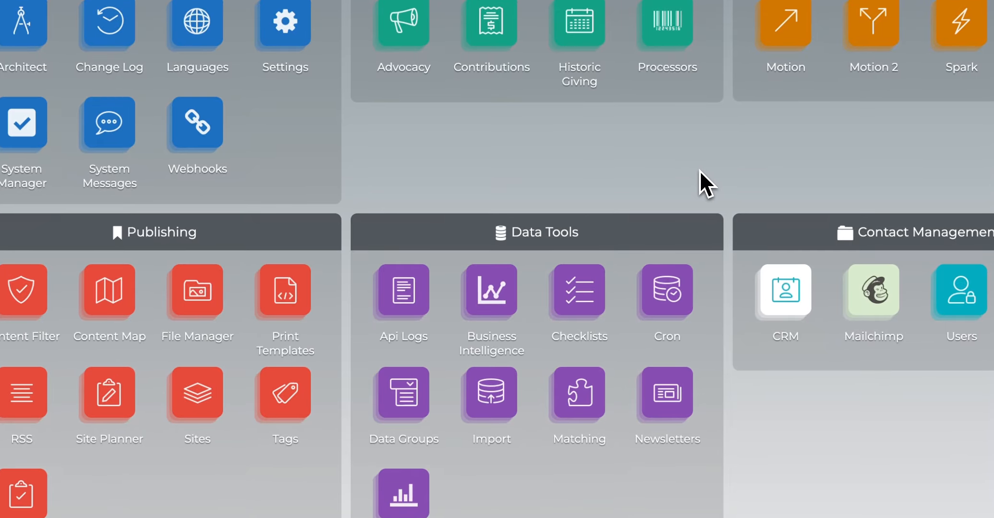
click(403, 414)
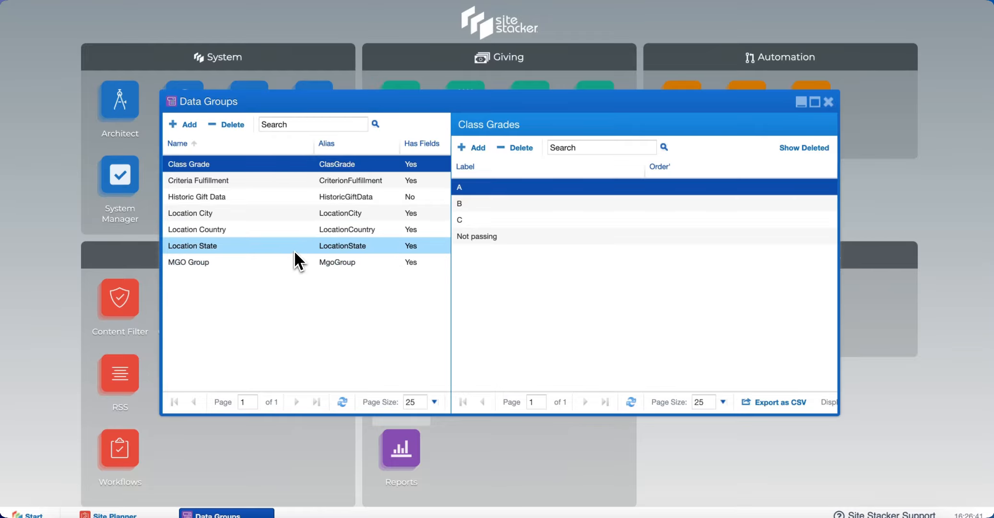
click(244, 247)
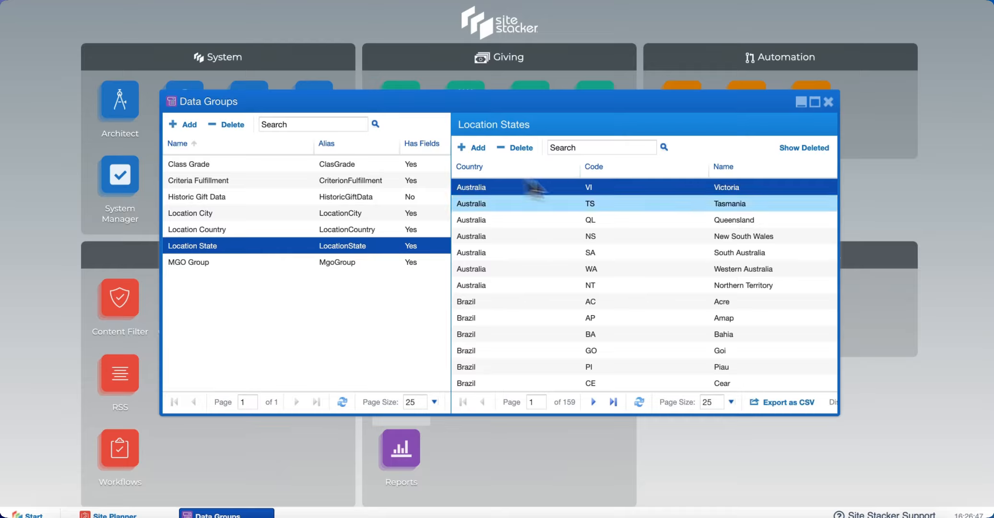
scroll(516, 276, down, 5)
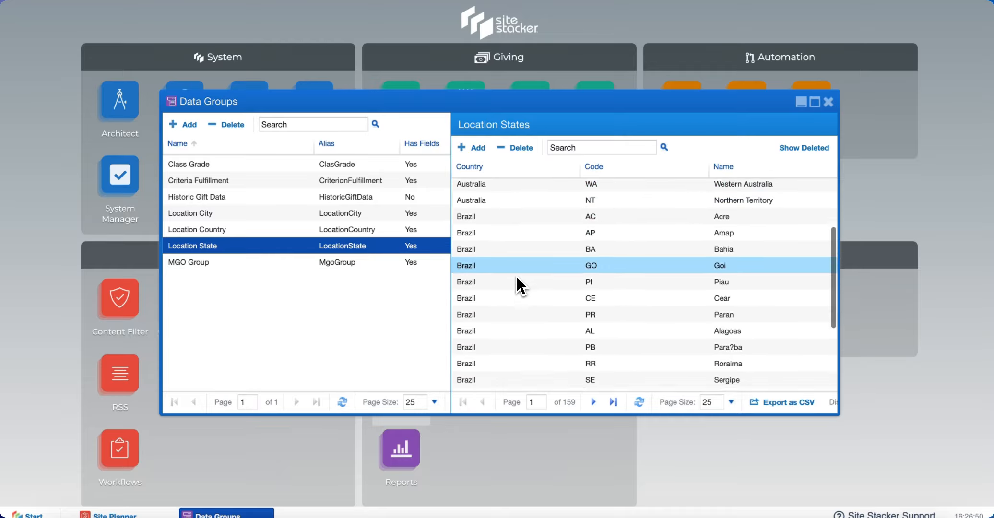
scroll(516, 275, up, 5)
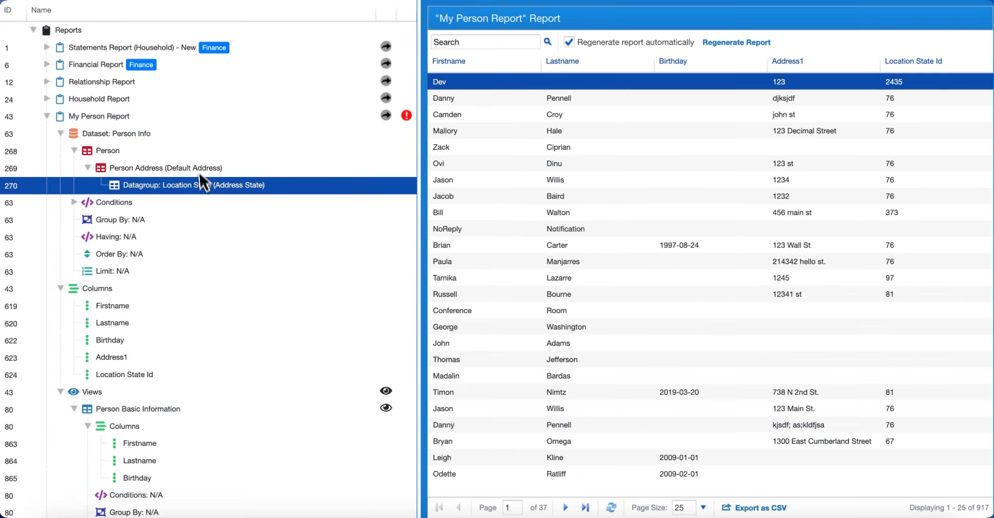
- Add a simple column for Name from the Datagroup: Location State (Address State) model, included in filters, and save it
right_click(170, 190)
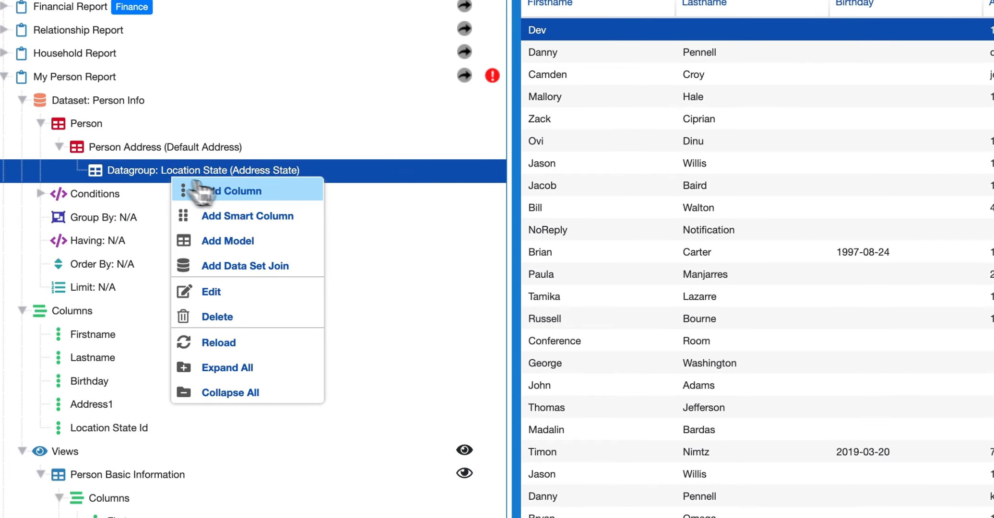
click(271, 194)
click(612, 248)
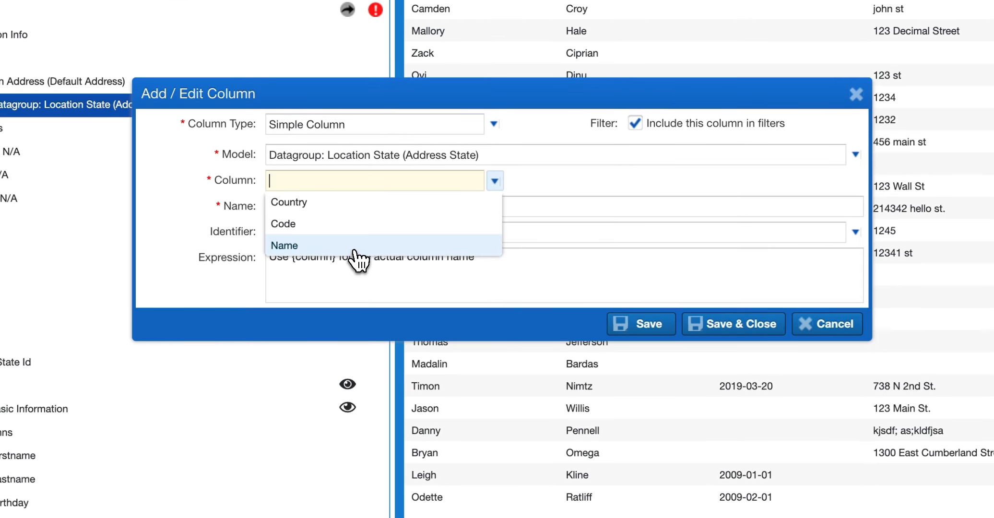
click(354, 249)
click(738, 326)
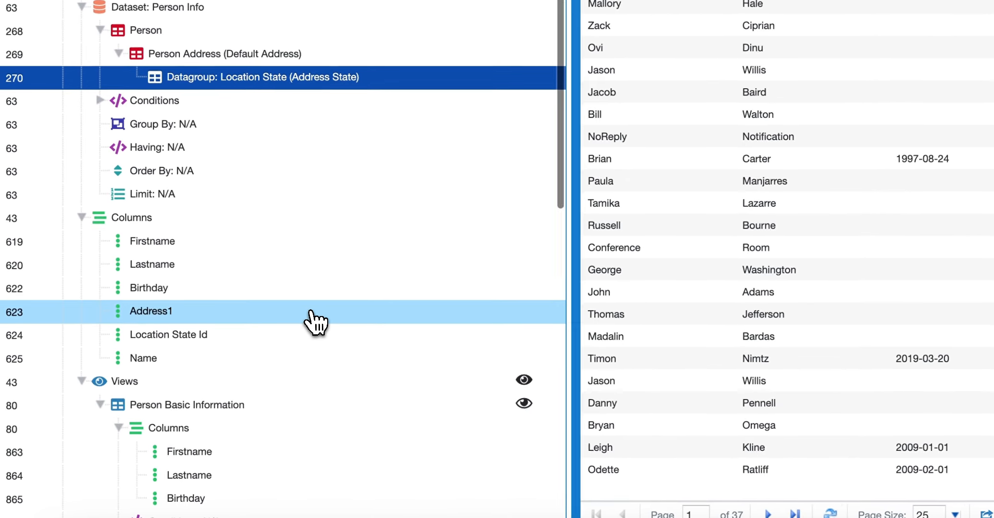
- Rename the report's Name column from the Location State model as State, and save it
click(283, 358)
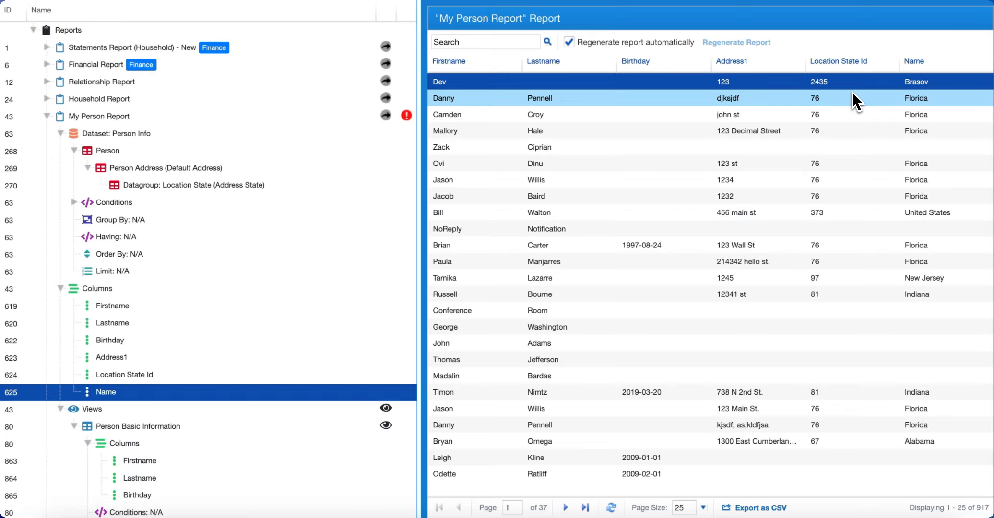
double_click(123, 394)
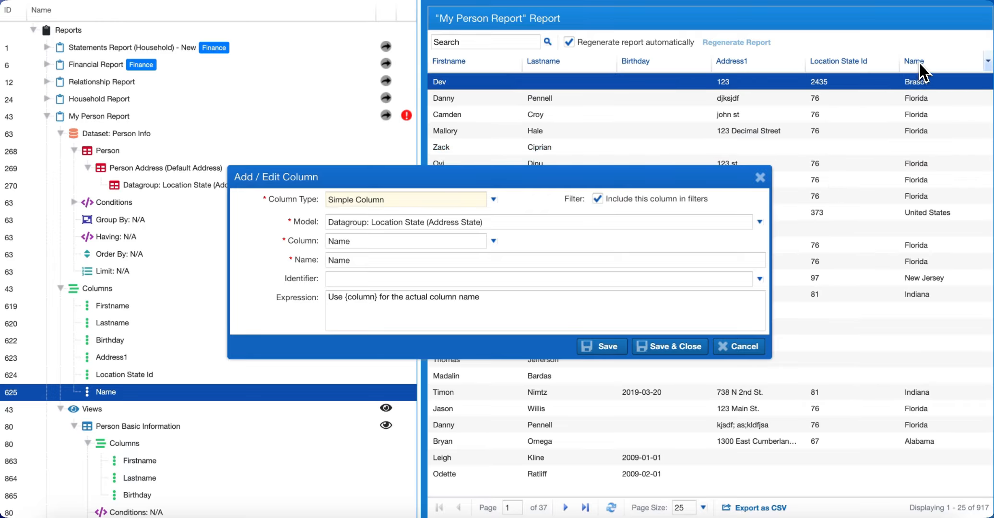
click(359, 260)
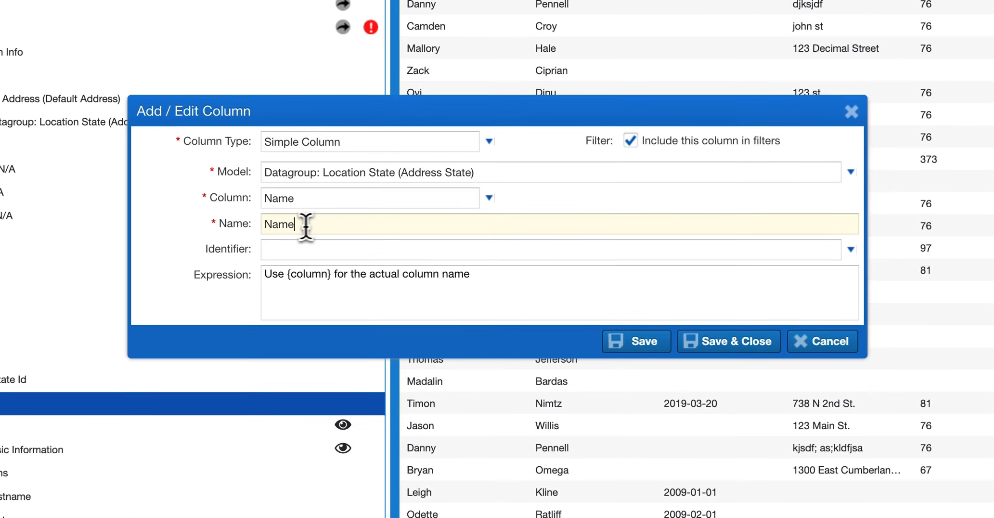
drag(306, 226, 263, 224)
text(Stat)
click(681, 341)
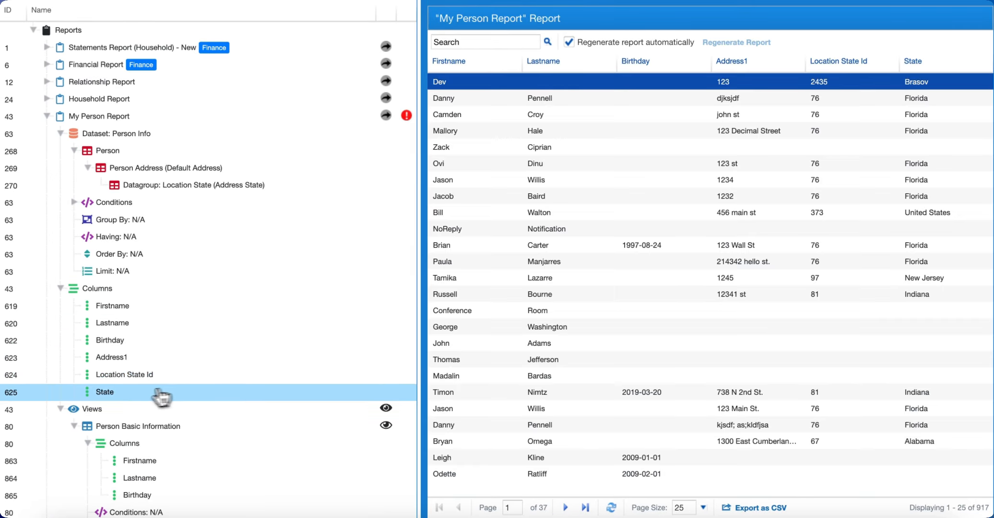
click(139, 394)
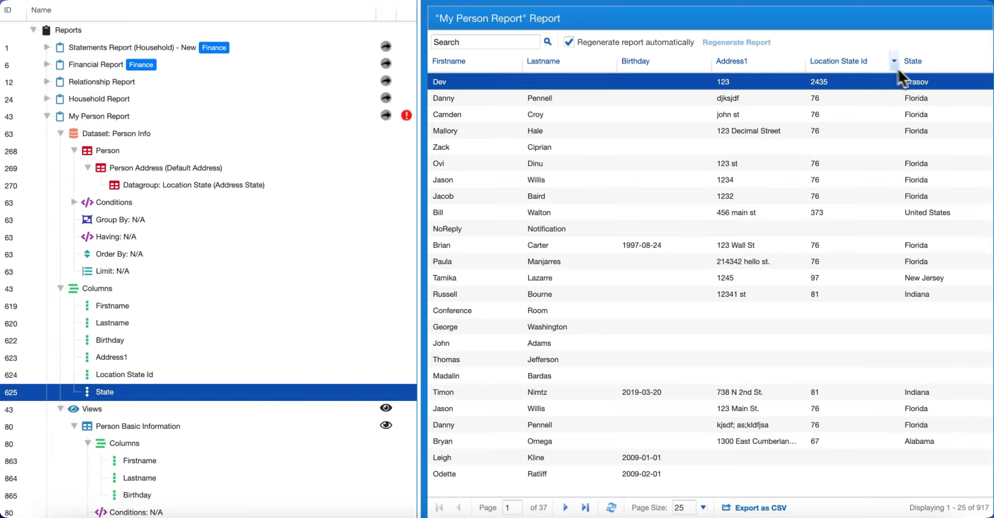
- Delete the Location State Id column from the report's columns
right_click(171, 374)
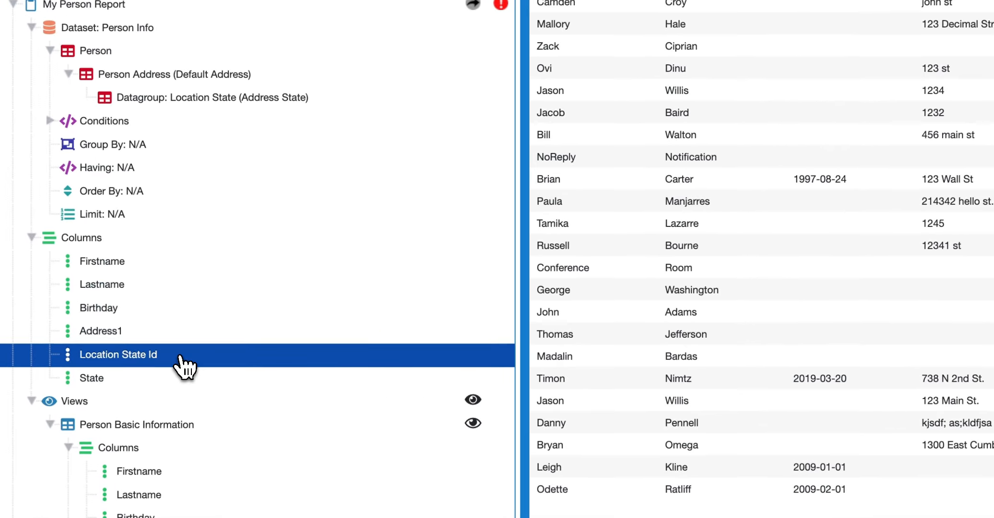
click(237, 395)
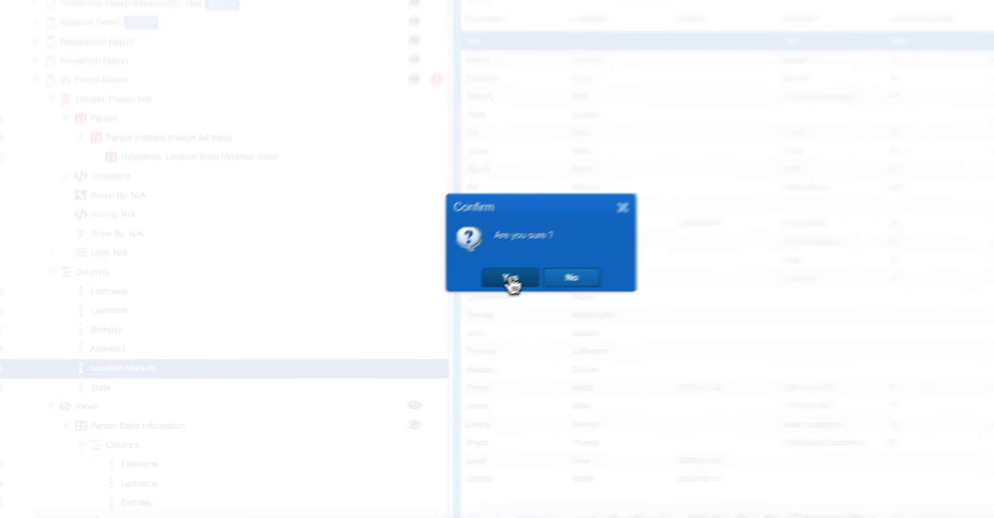
click(510, 278)
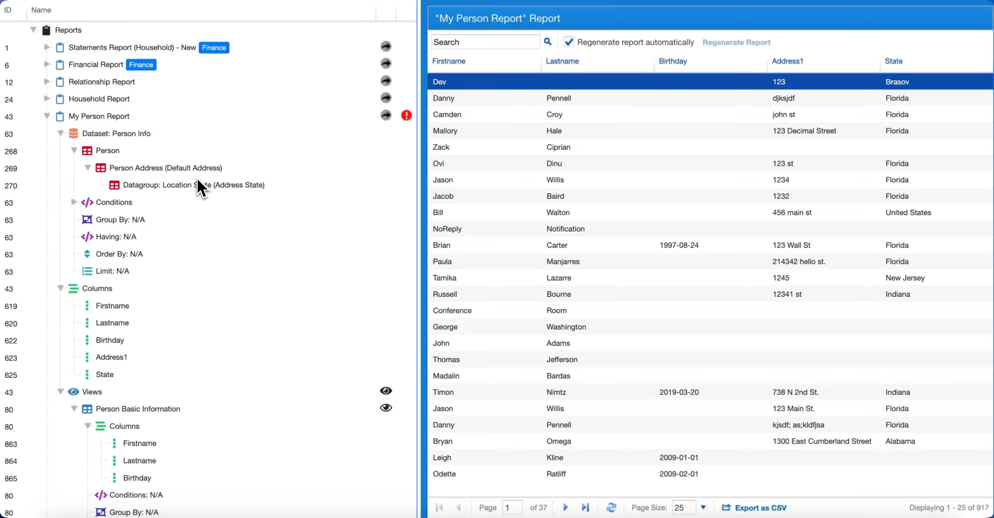
click(136, 305)
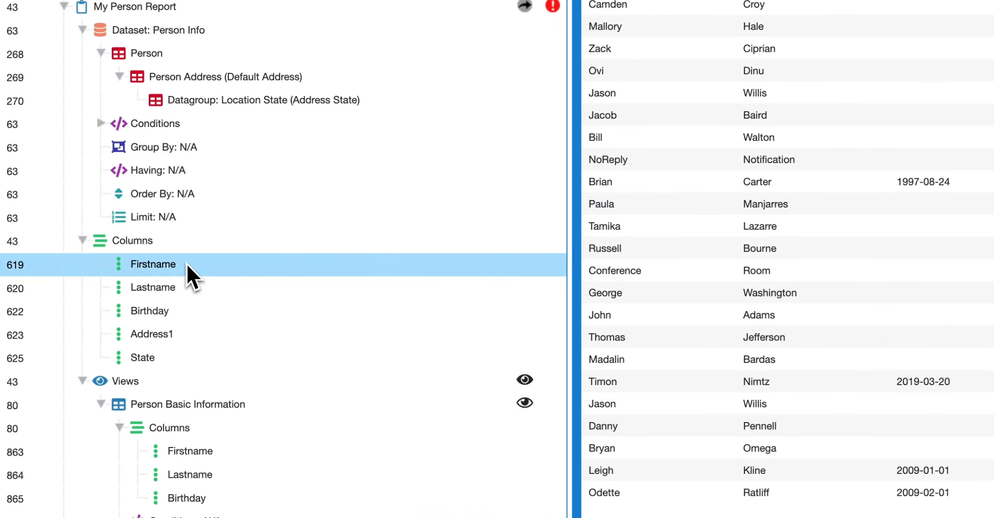
click(188, 307)
click(189, 359)
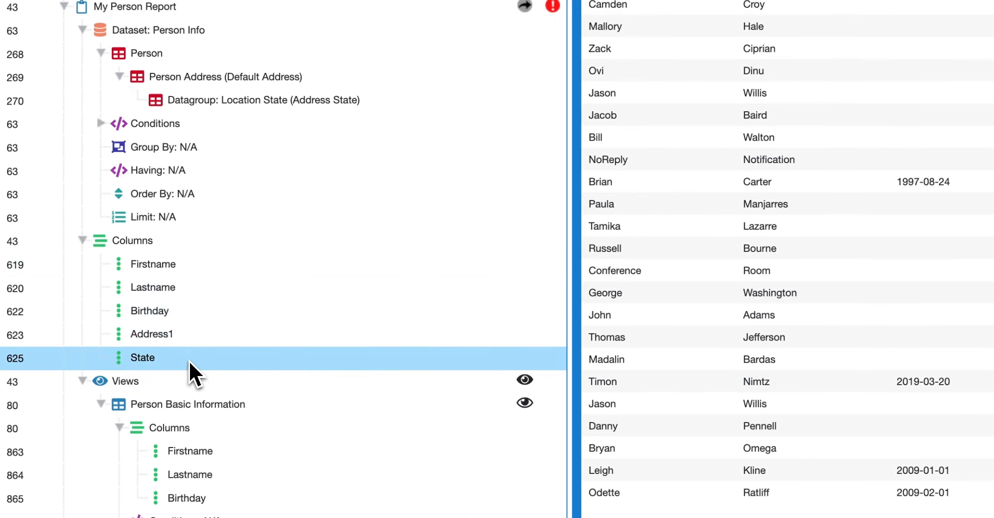
click(118, 269)
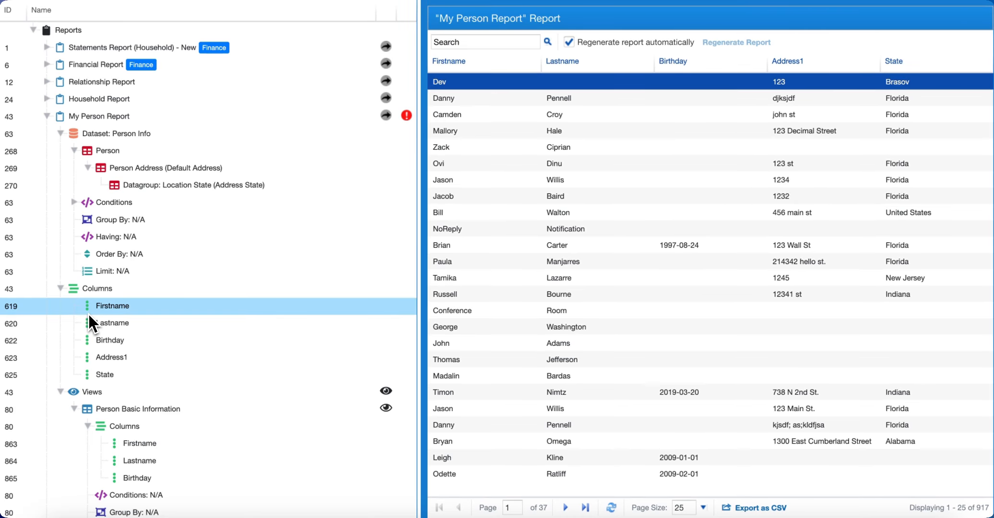
click(126, 314)
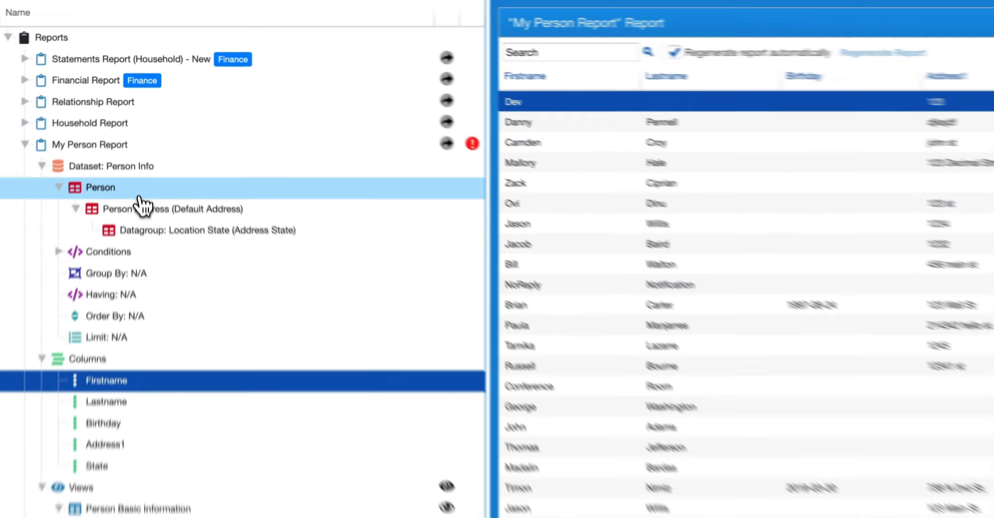
- Start a smart column on the Person model and examine the Person columns and internal names available for its expression
right_click(139, 159)
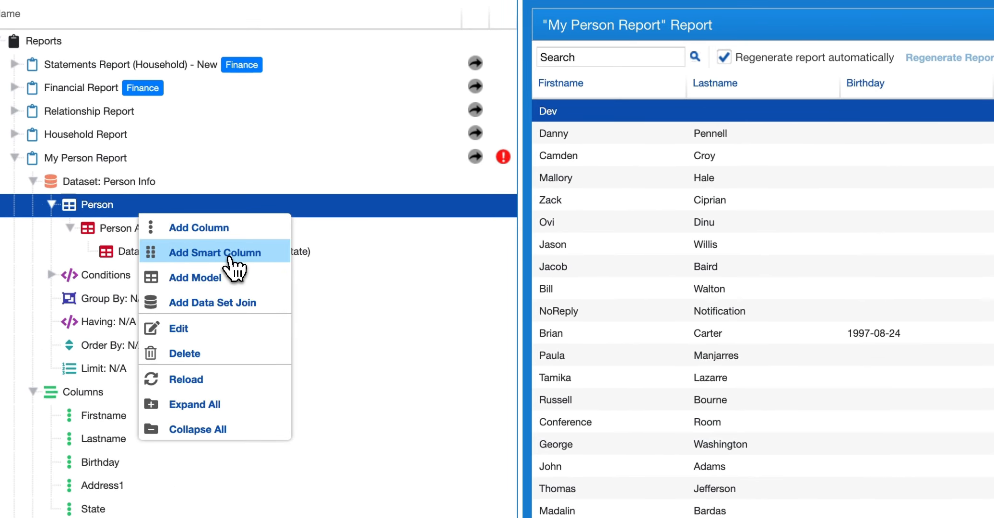
click(229, 260)
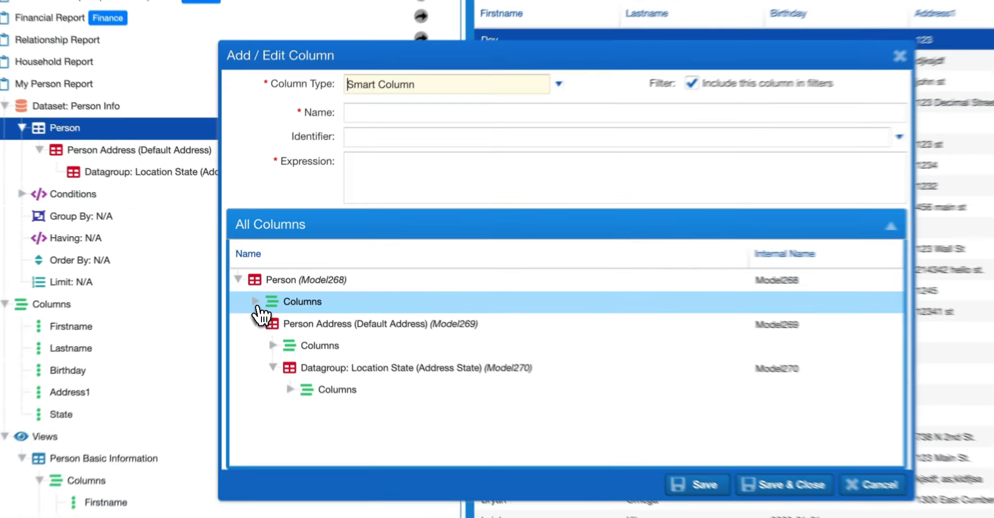
click(256, 287)
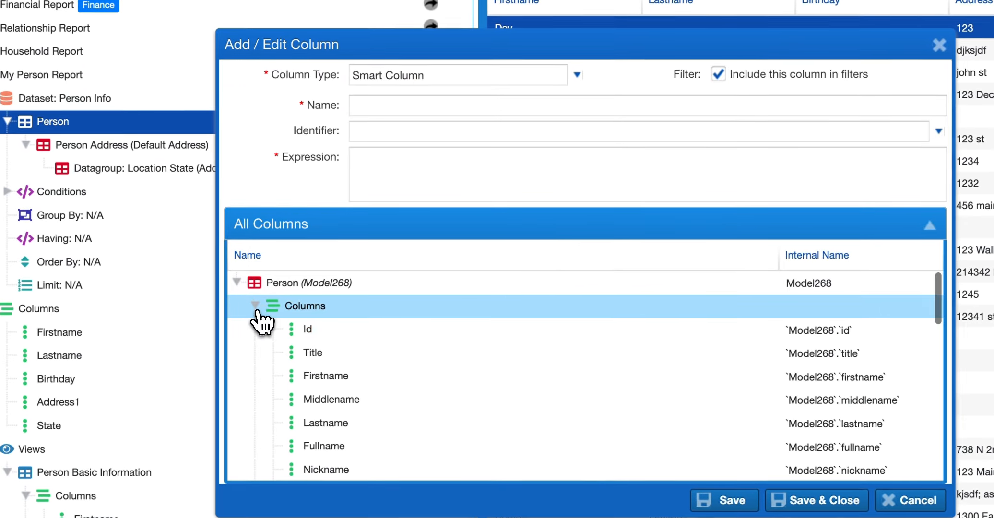
scroll(300, 351, down, 15)
scroll(300, 352, up, 15)
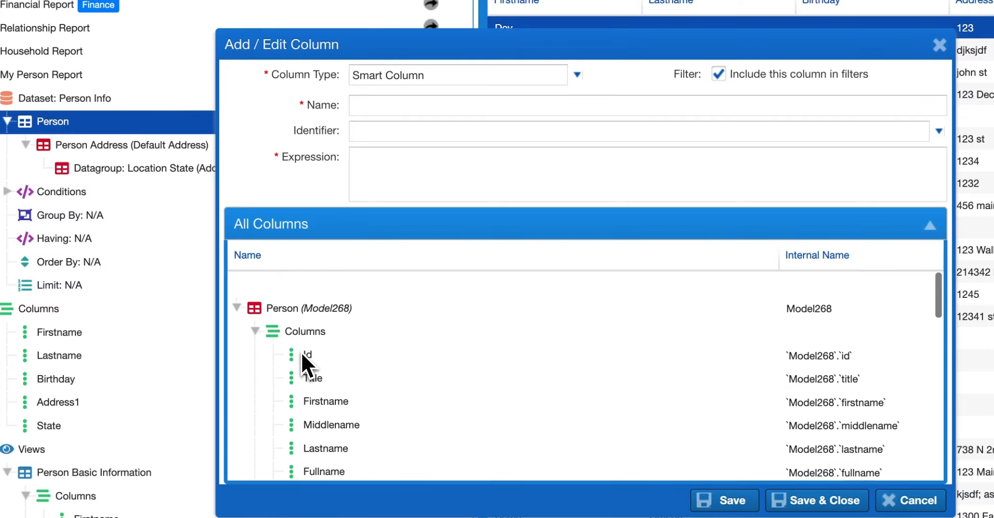
click(255, 307)
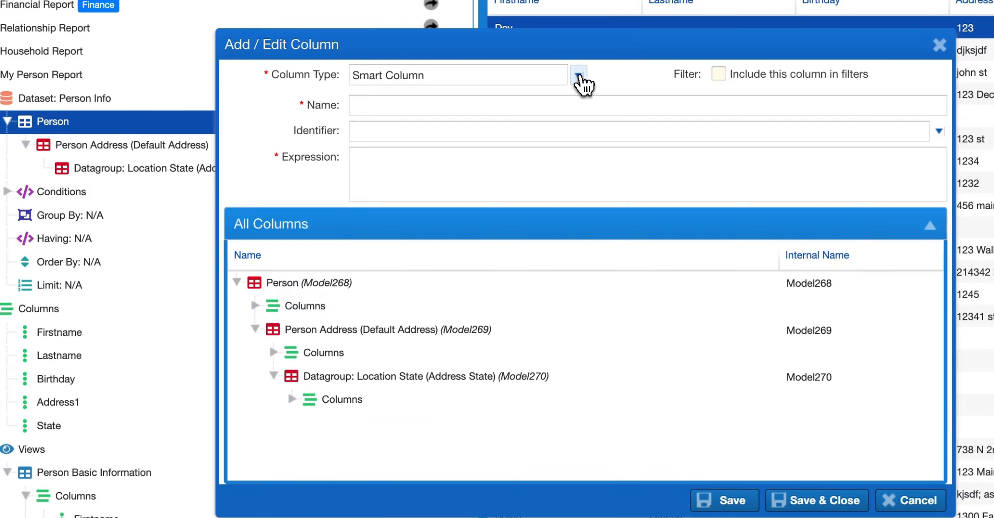
click(579, 78)
click(509, 96)
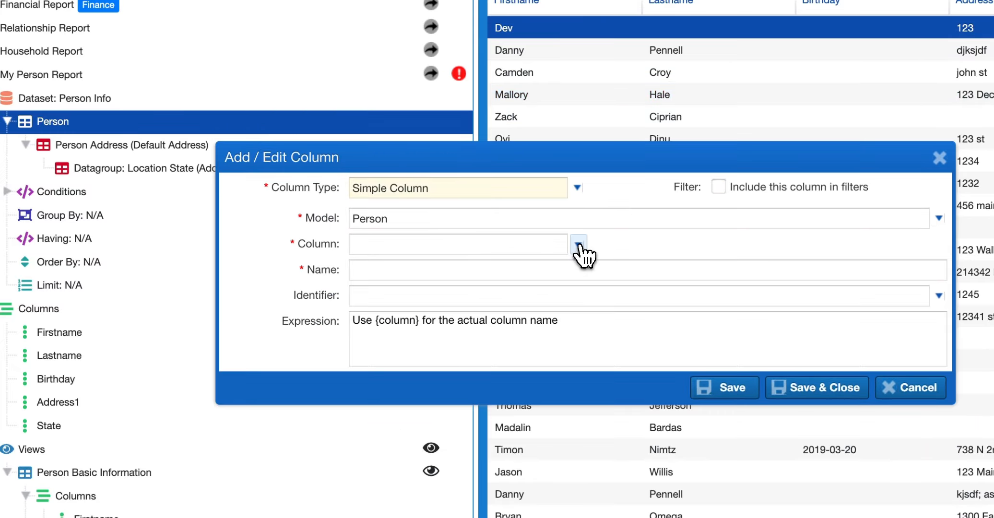
click(579, 245)
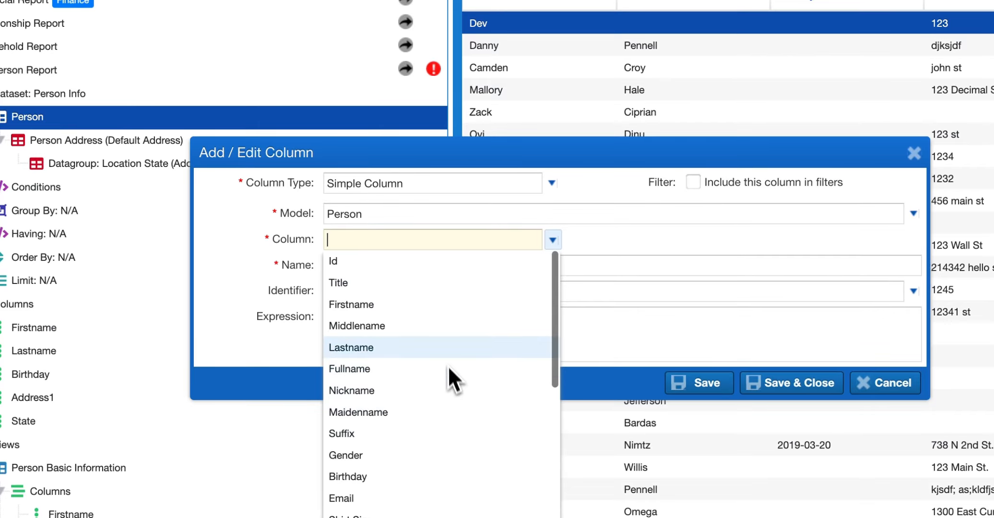
click(589, 246)
click(555, 187)
click(522, 247)
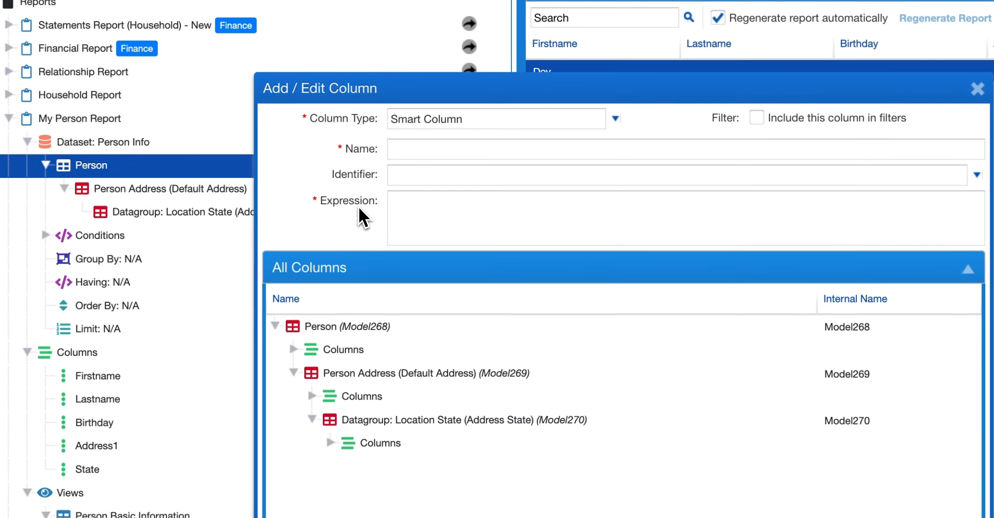
- Build the smart column's expression CONCAT(`Model268`.`firstname`, ' + ', `Model270`.`name`) from Person's Firstname and Location State's Name
click(422, 210)
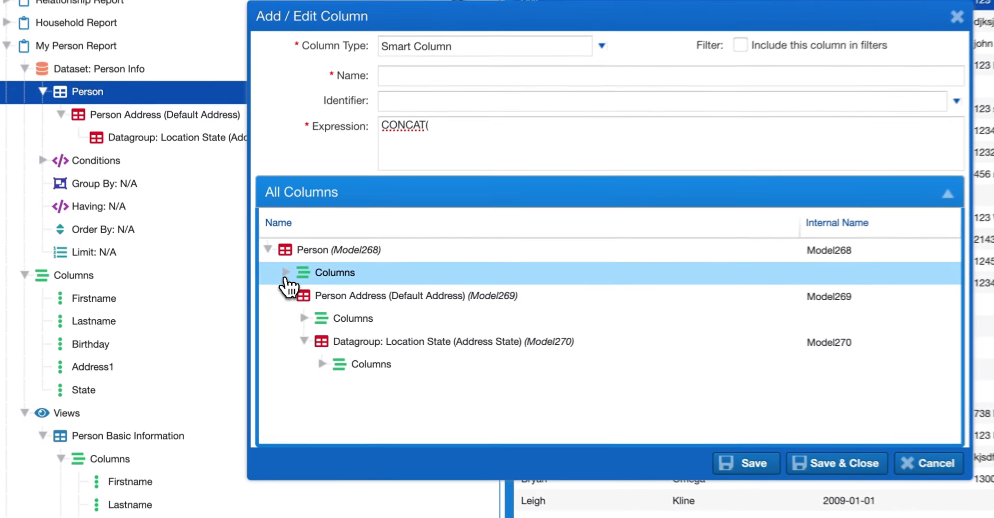
click(257, 286)
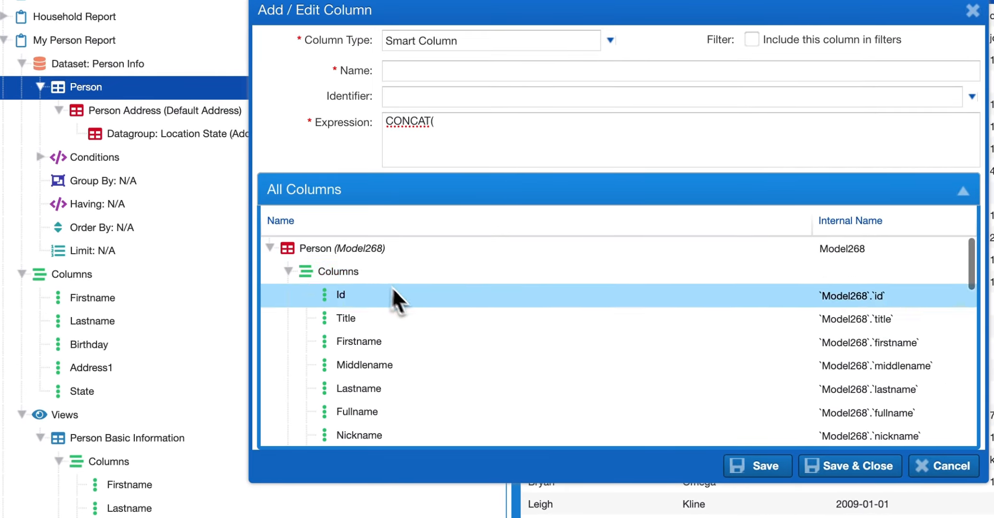
double_click(423, 343)
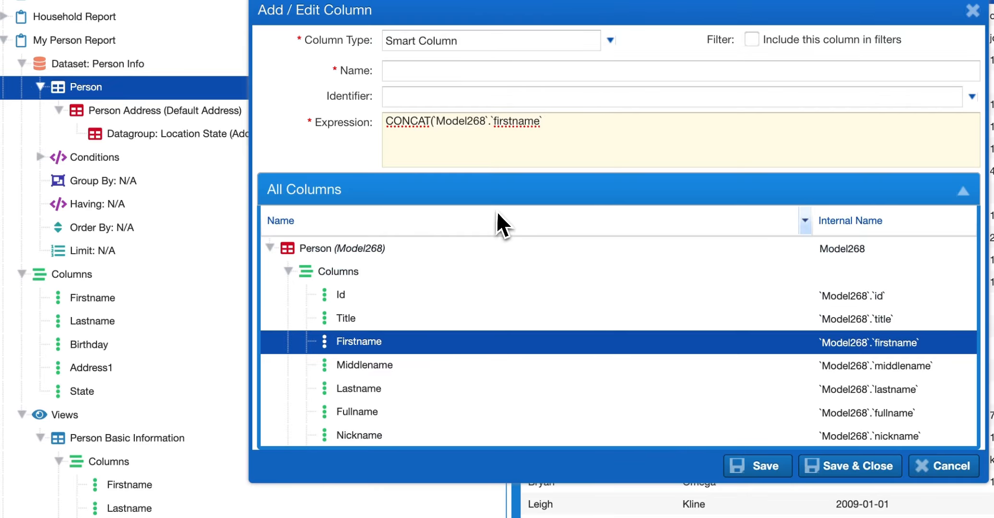
text(,)
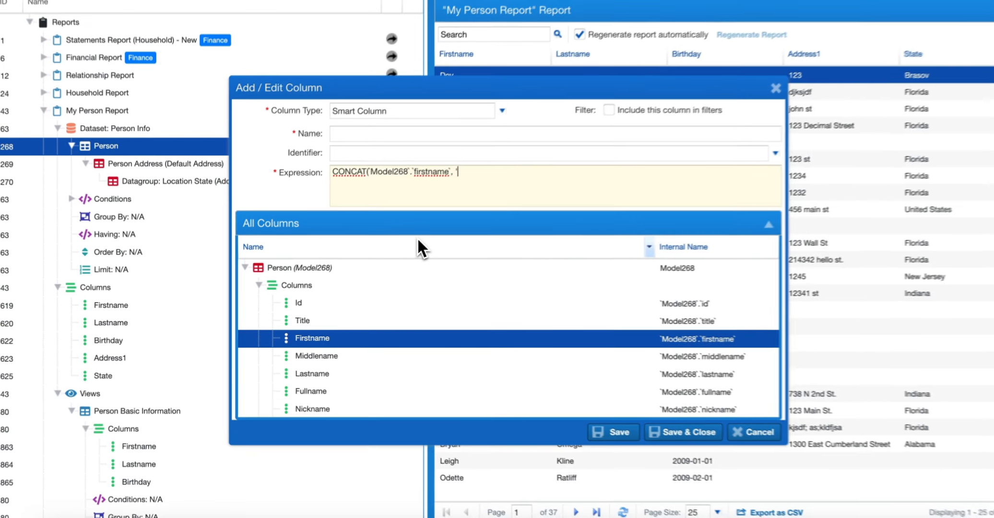
text( ' + ',)
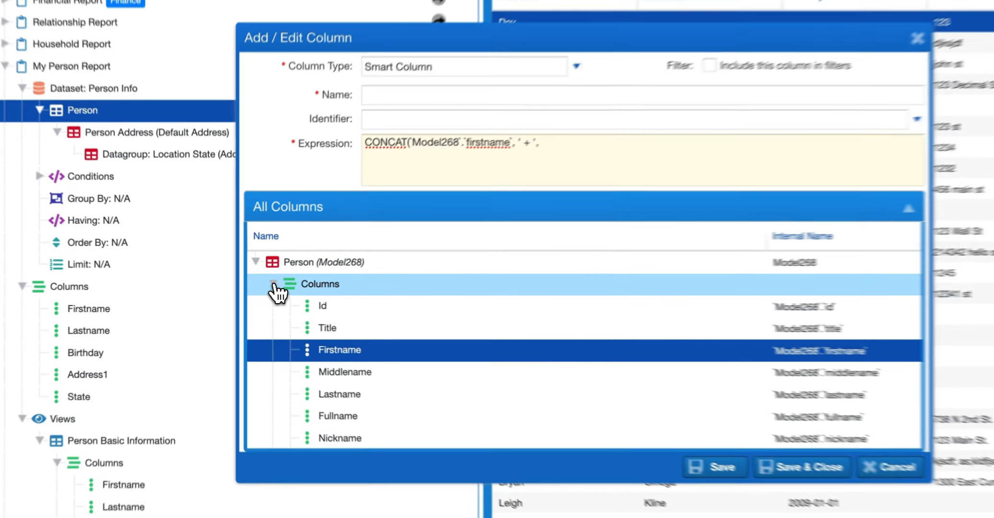
click(257, 287)
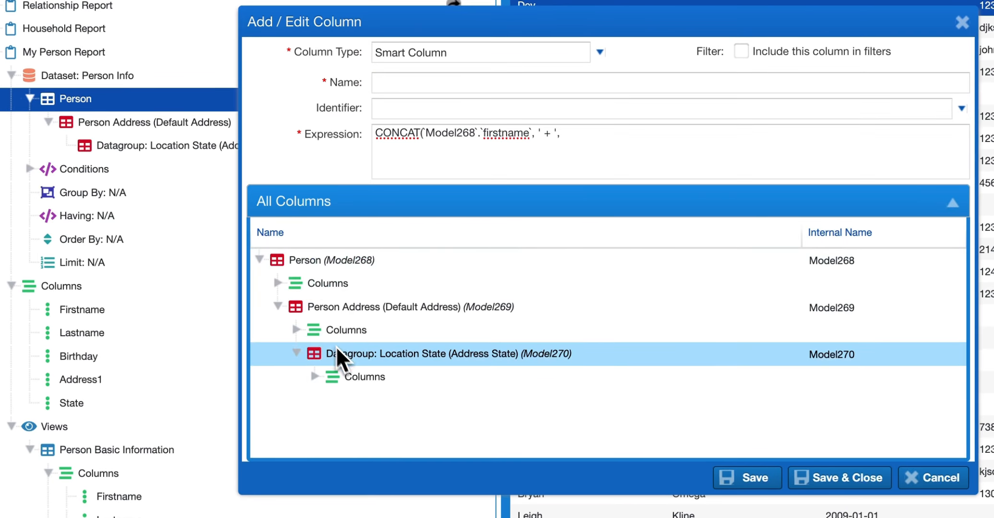
click(315, 377)
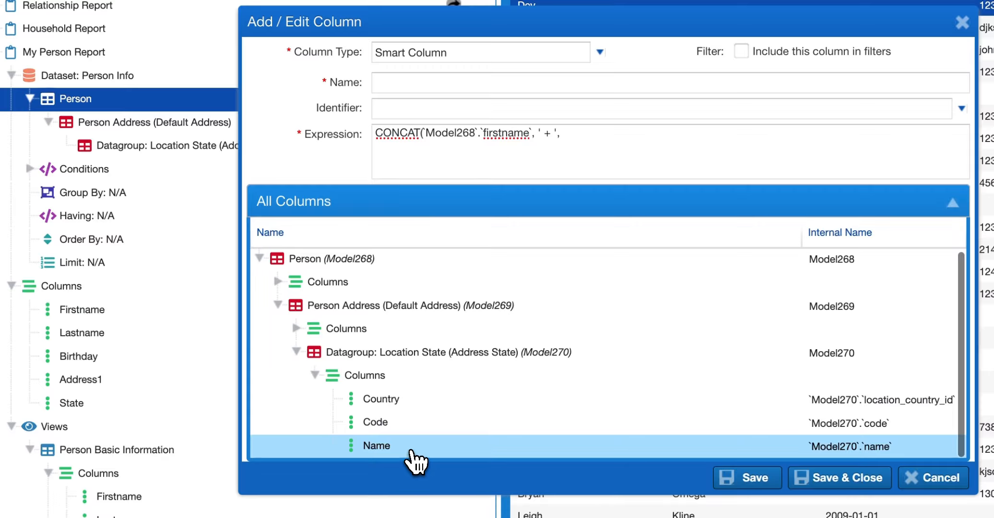
double_click(412, 451)
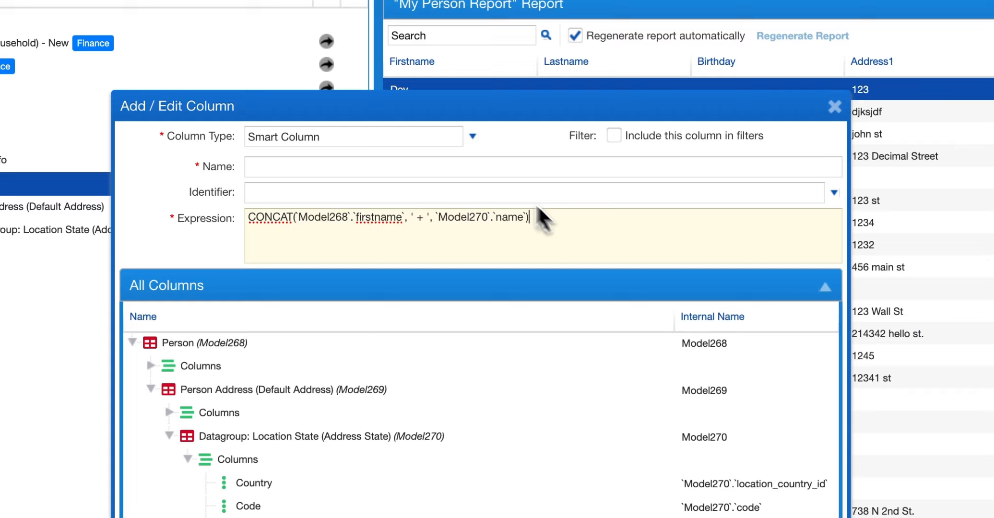
- Name the smart column Firstname + State, and save and close it
click(487, 168)
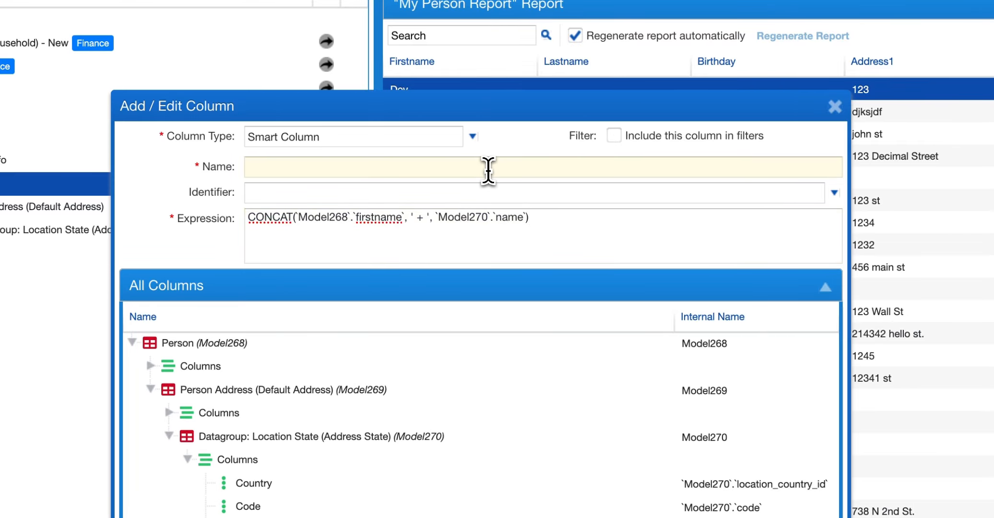
text(Firstname + State)
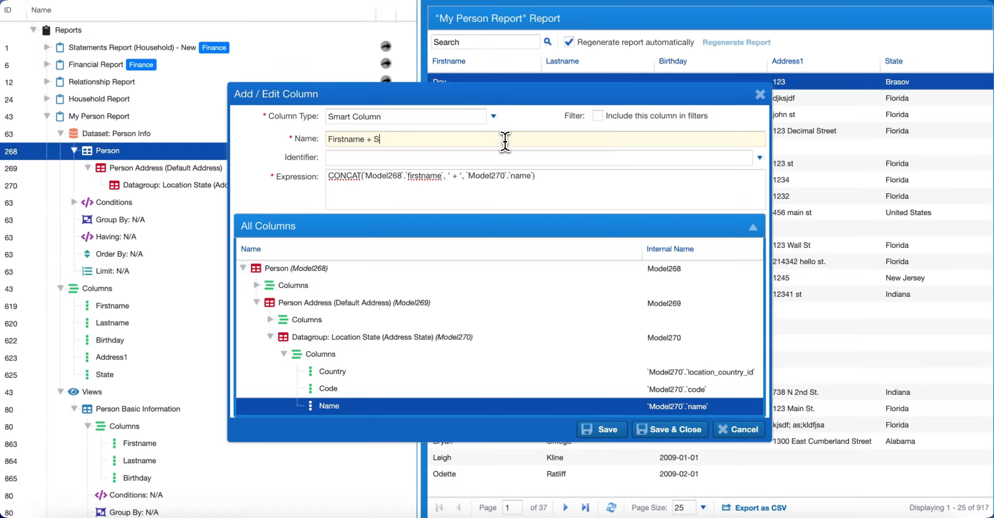
click(669, 430)
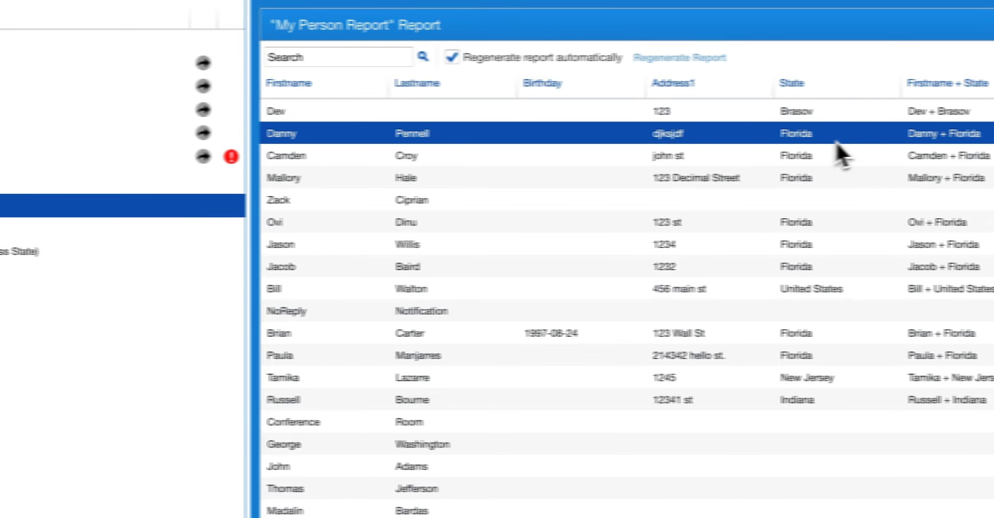
click(933, 178)
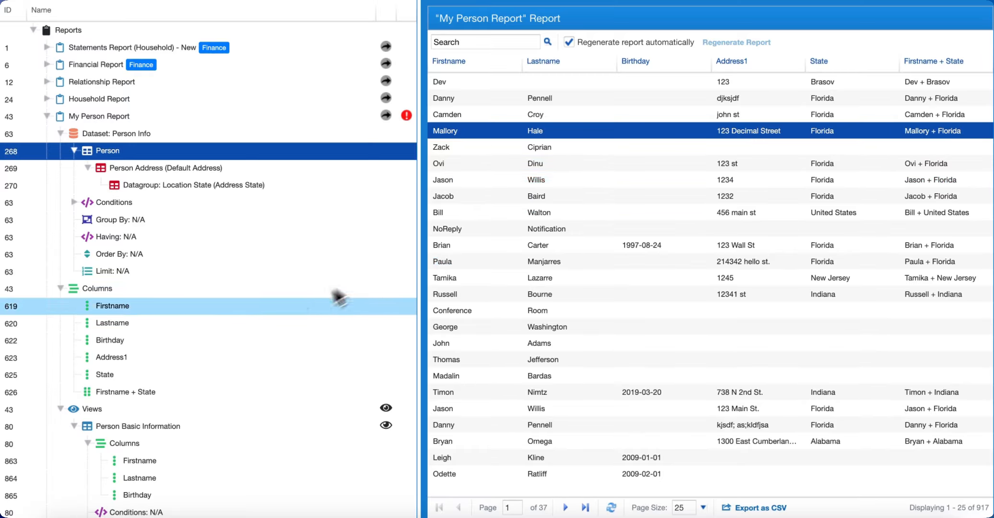
- Add the report's State and Firstname + State columns to the Person Basic Information view's columns
click(153, 375)
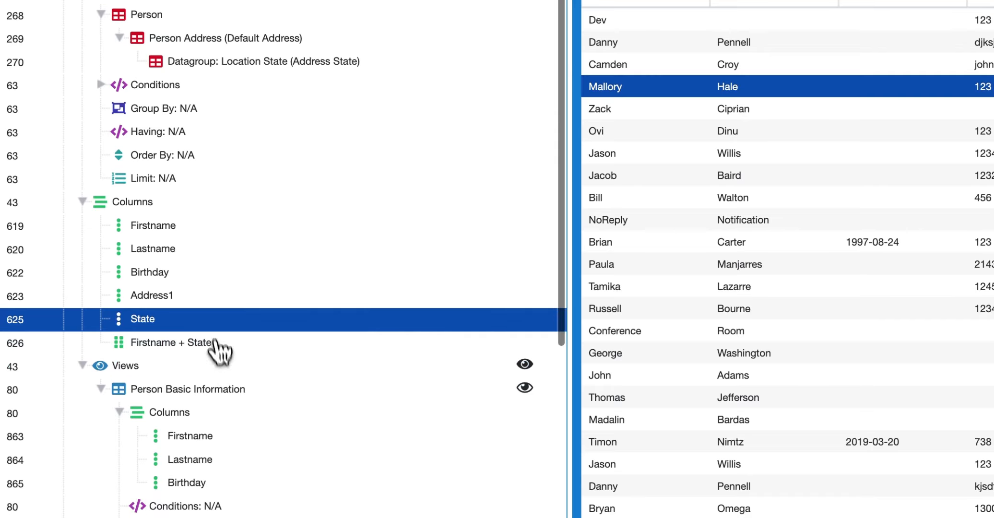
scroll(211, 355, down, 3)
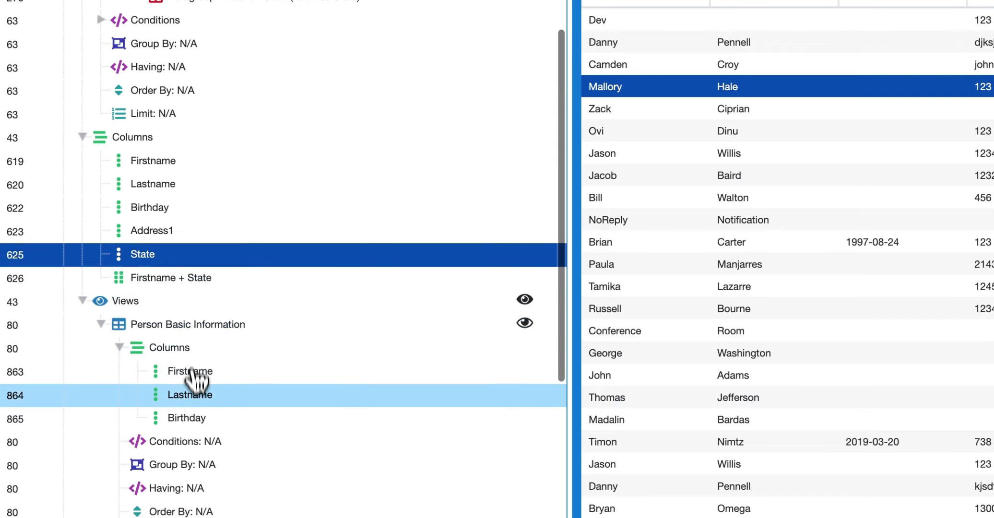
drag(228, 264, 141, 357)
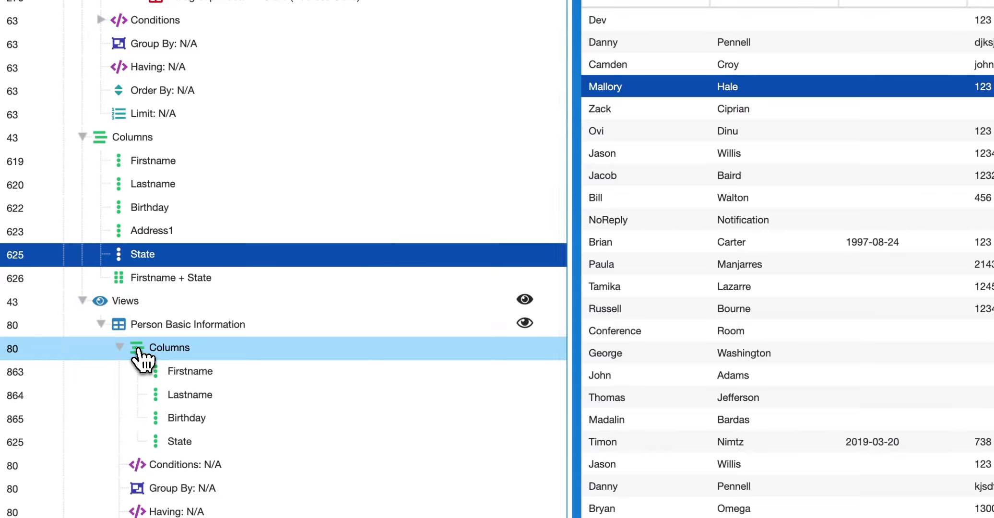
drag(197, 280, 142, 361)
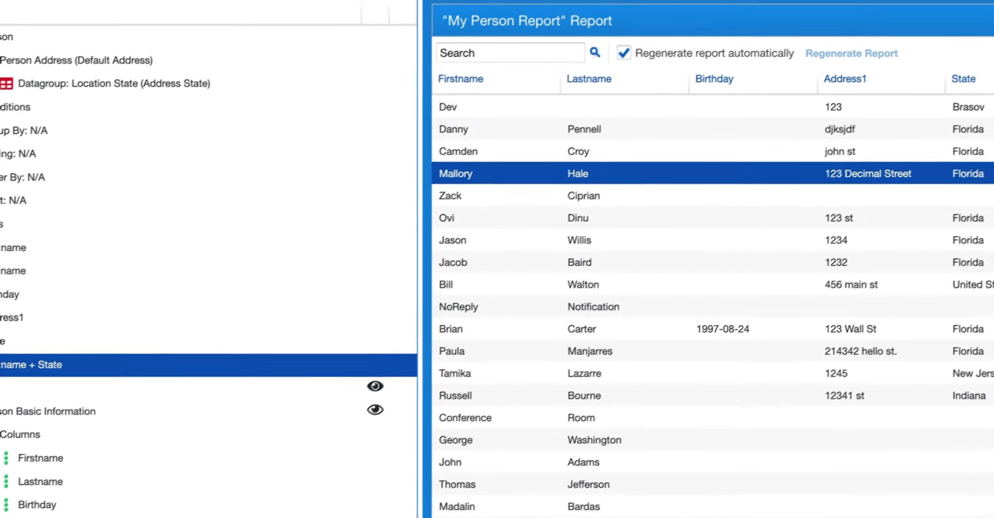